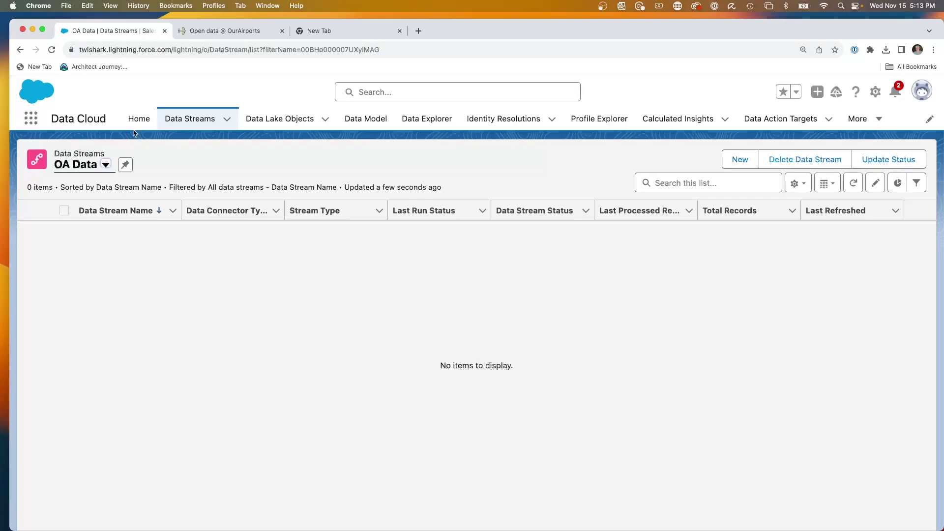
- Examine the CSV datasets on the OurAirports downloads page and the matching files in Finder's Files folder
left_click(240, 31)
scroll(137, 158, "up", 5)
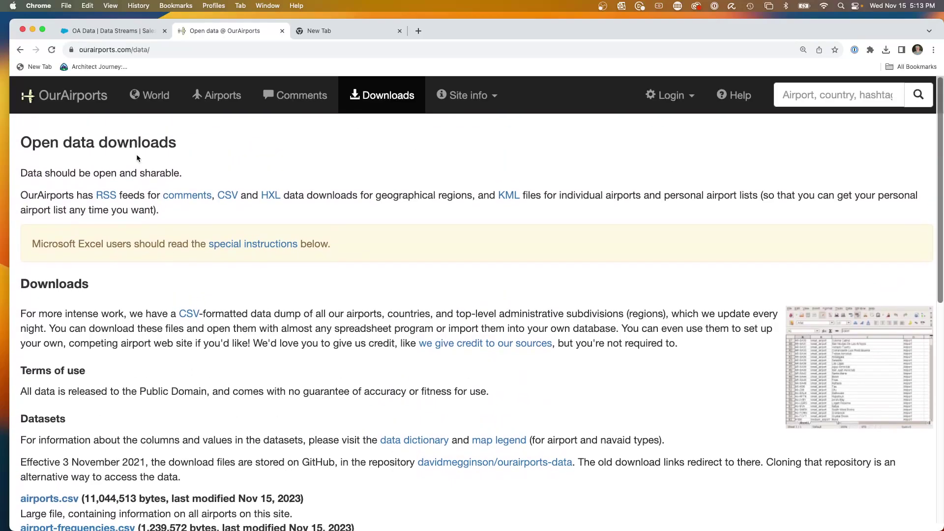
scroll(136, 158, "down", 5)
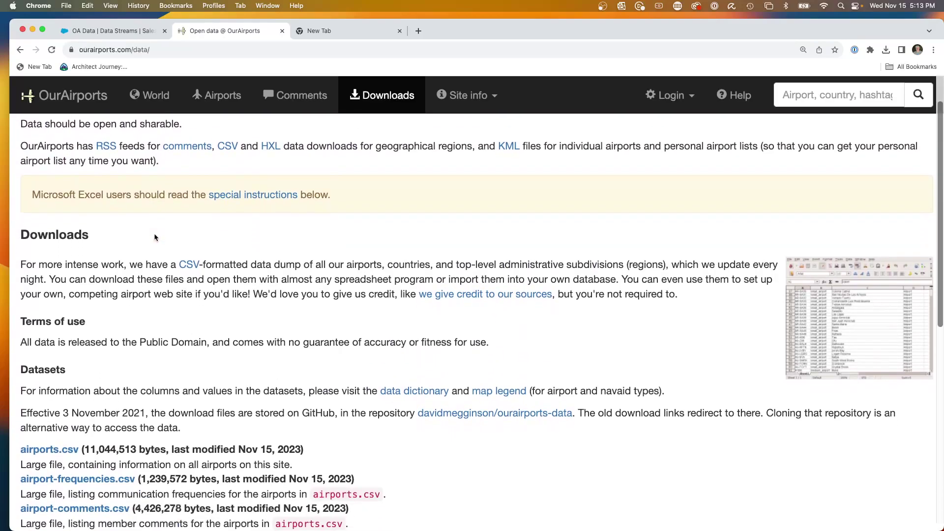
scroll(133, 268, "down", 1)
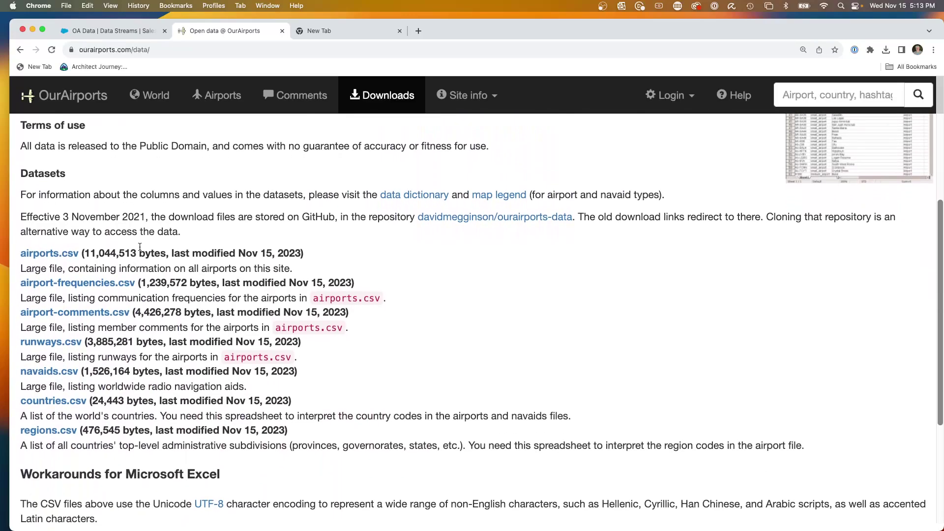
scroll(140, 247, "down", 1)
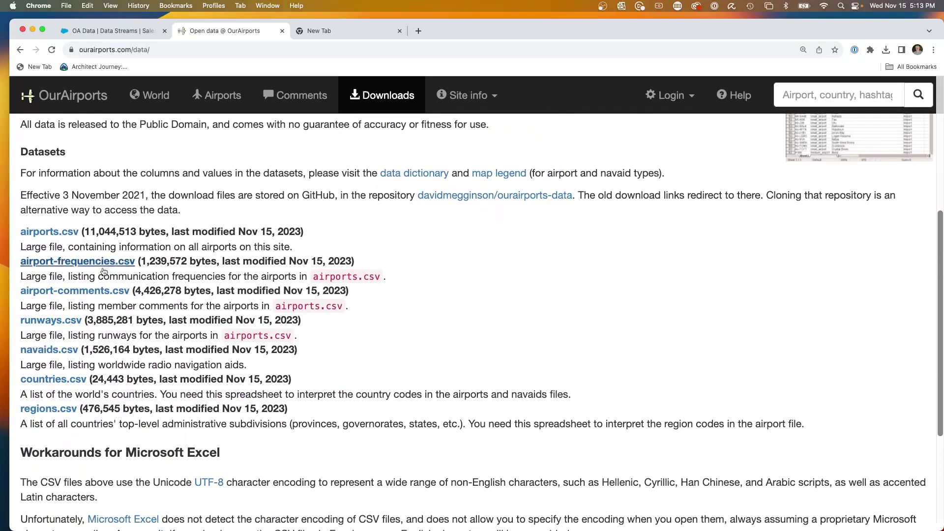
scroll(98, 276, "down", 1)
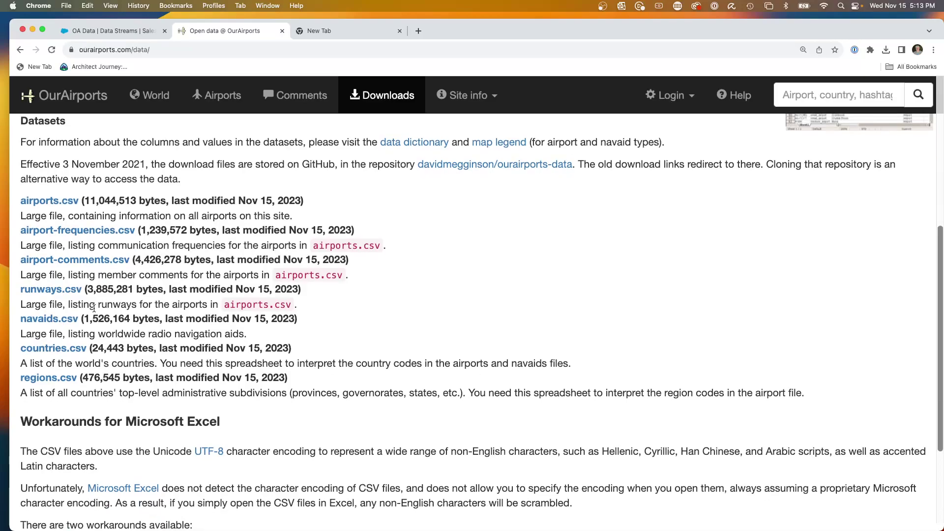
scroll(99, 301, "down", 2)
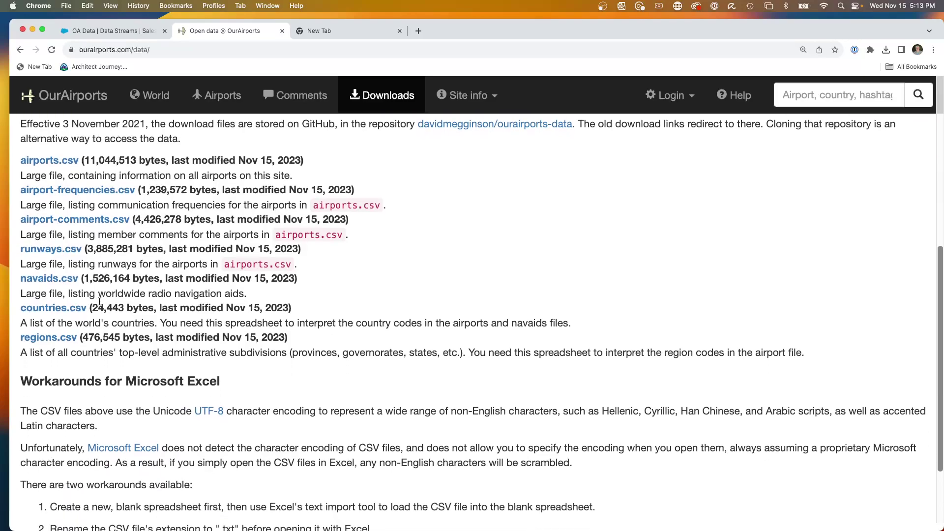
scroll(100, 301, "up", 3)
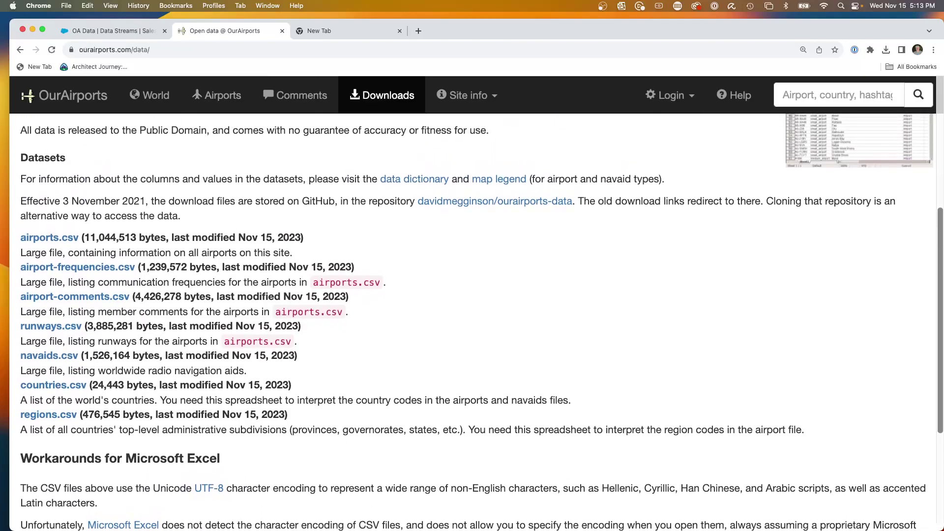
key("super+Tab")
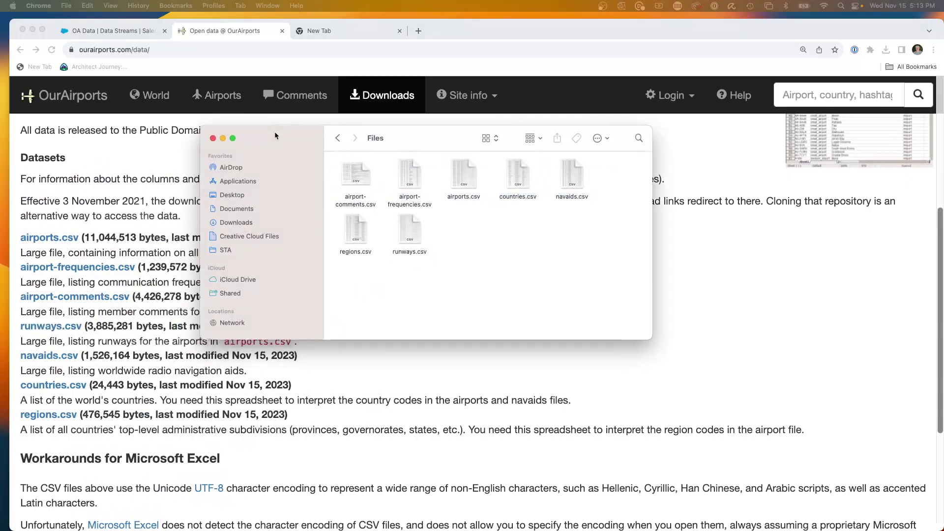
left_click_drag(275, 133, 283, 197)
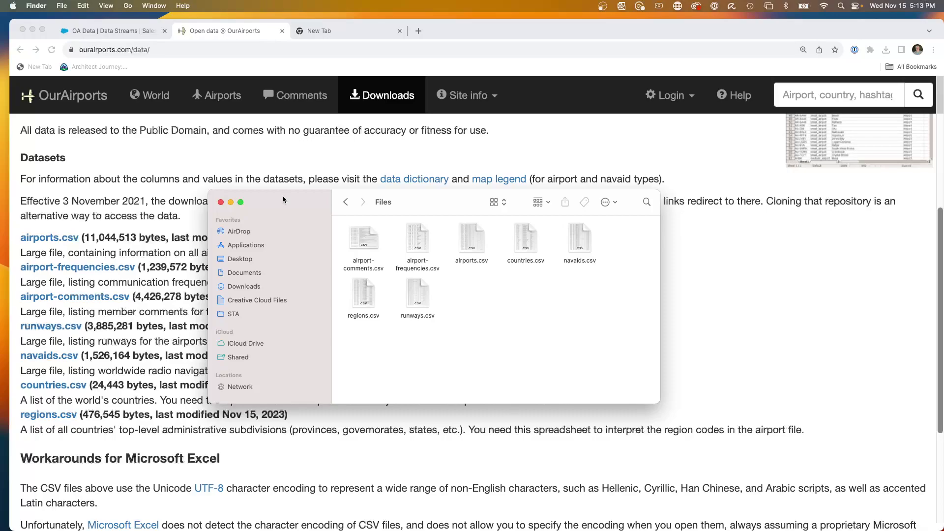
- Switch back to Salesforce Data Cloud and start a new data stream with Amazon S3 as its source
left_click(113, 32)
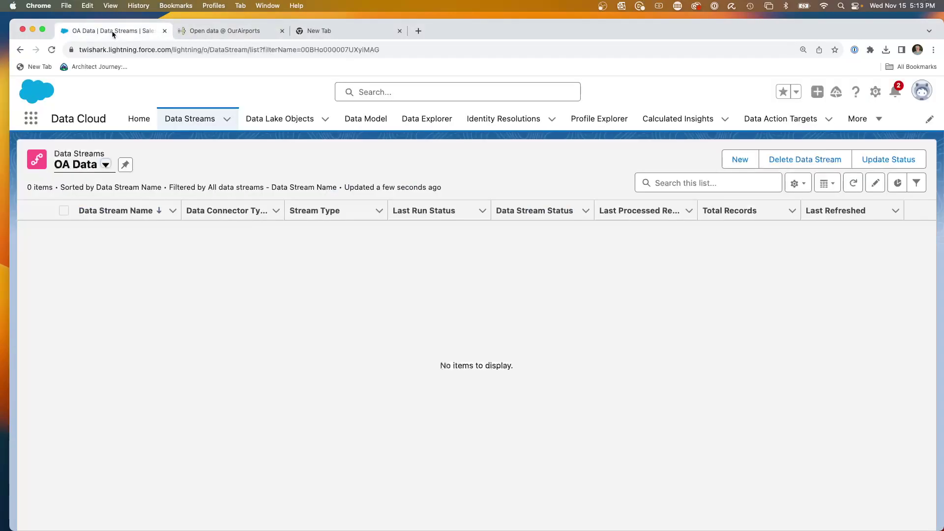
left_click(749, 159)
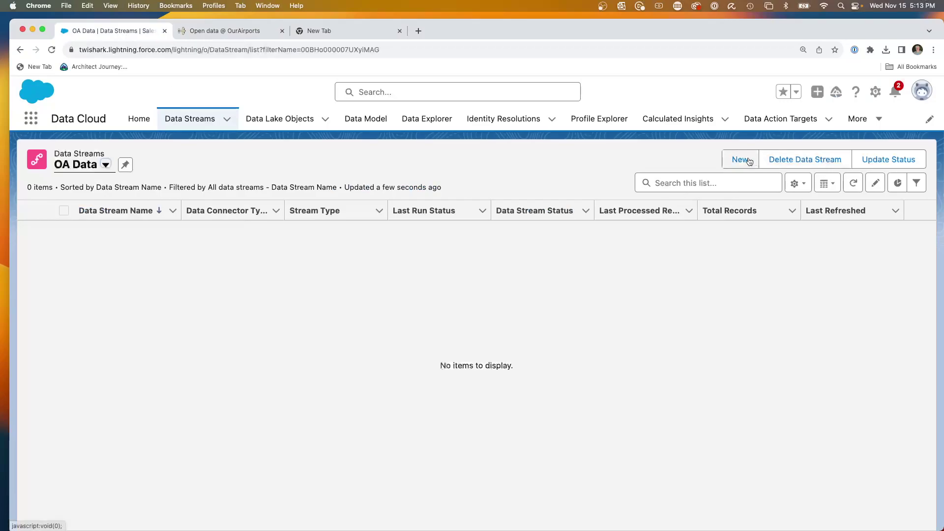
scroll(191, 248, "down", 5)
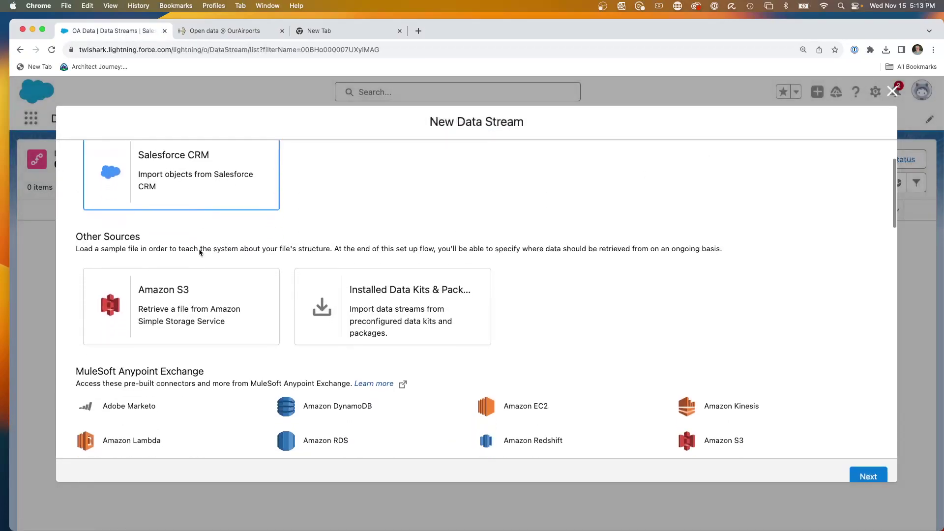
left_click(172, 266)
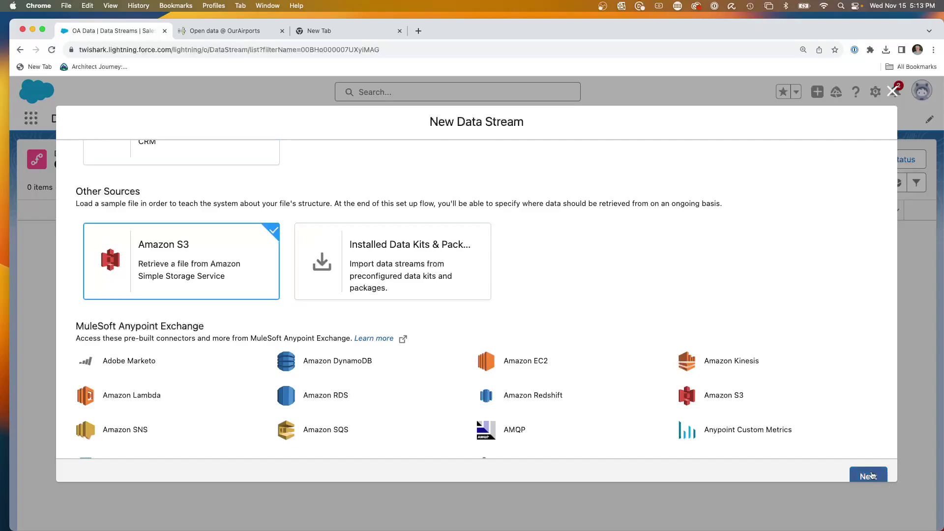
left_click(869, 476)
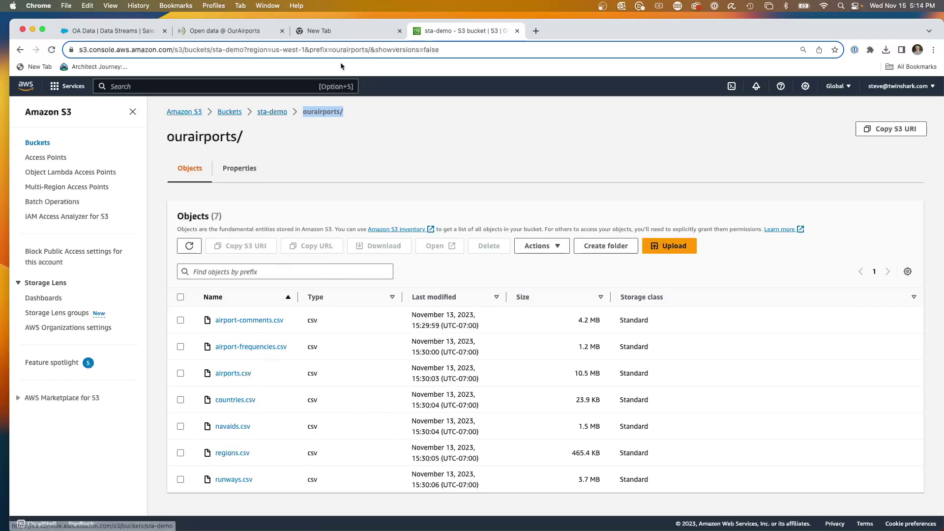
- Return to the new data stream and accept its S3 source details for airports.csv in the ourairports/ directory of bucket sta-demo
left_click(138, 33)
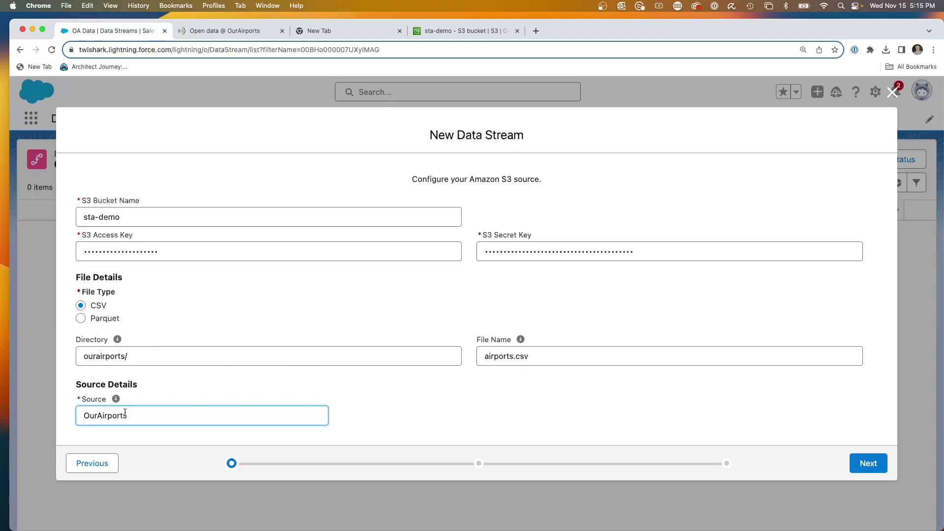
mouse_move(117, 400)
left_click(869, 463)
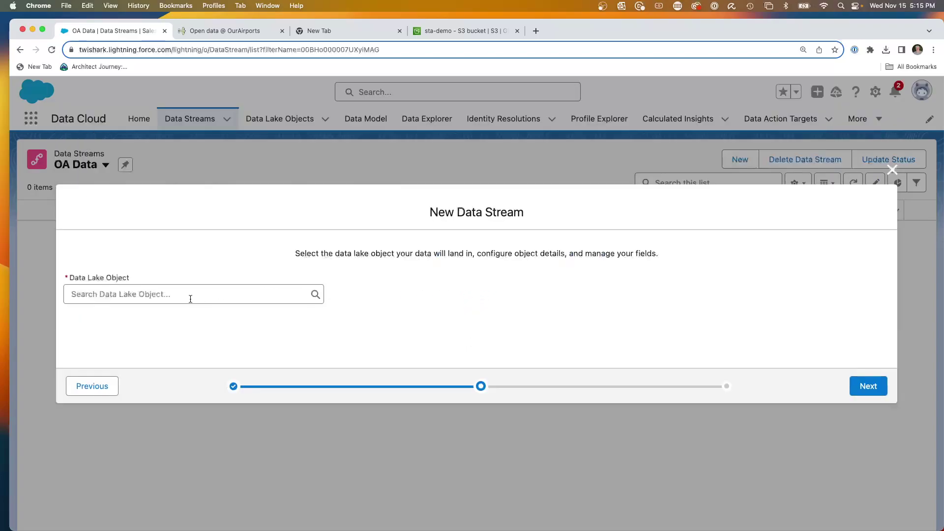
- Create a new data lake object for the stream with the label OA_Airport_AmazonS3
left_click(144, 296)
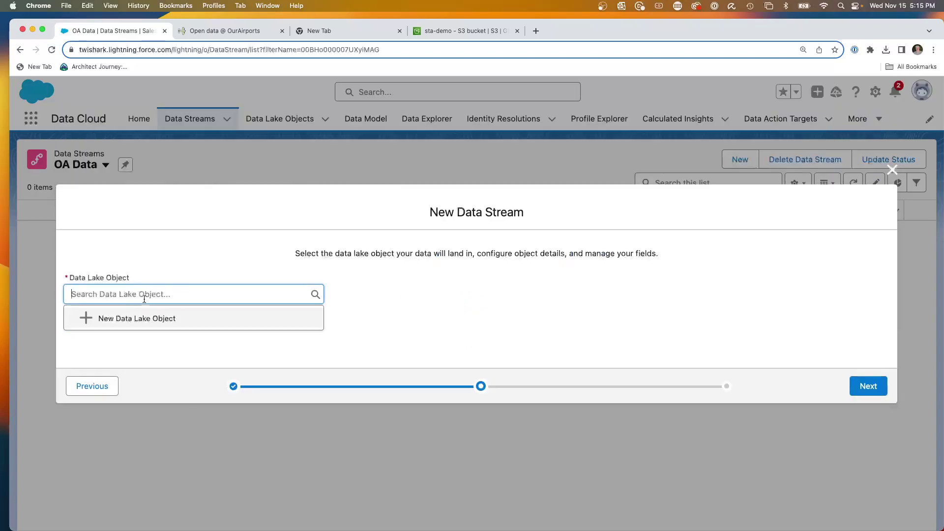
left_click(87, 318)
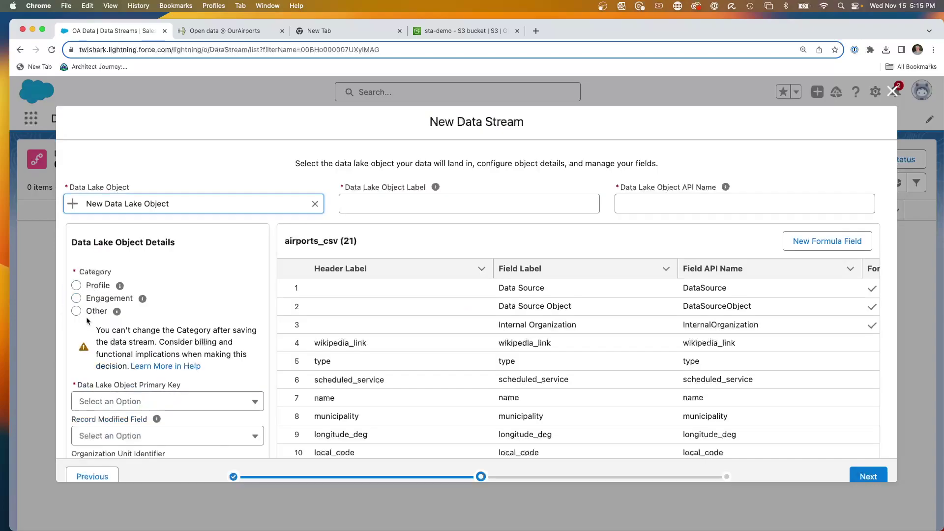
left_click(392, 203)
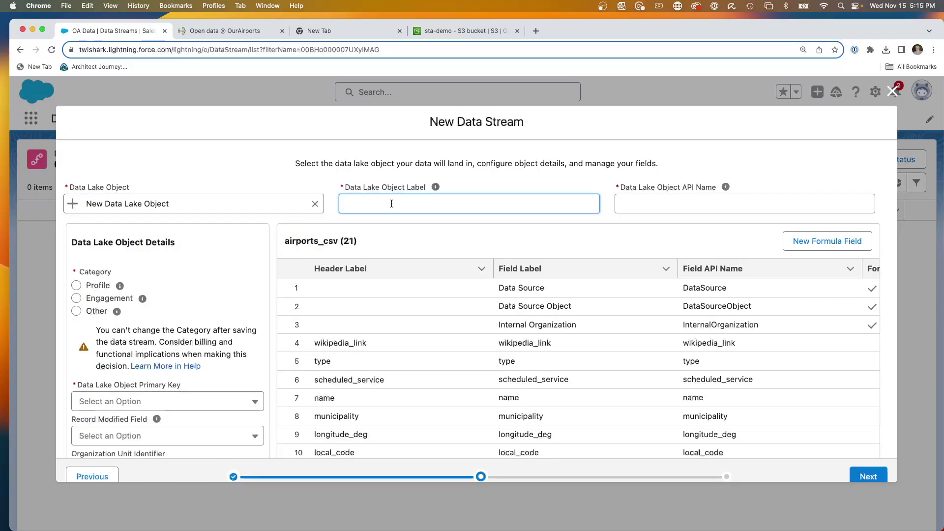
type("OA_Airport_S")
key("BackSpace")
type("Amazon")
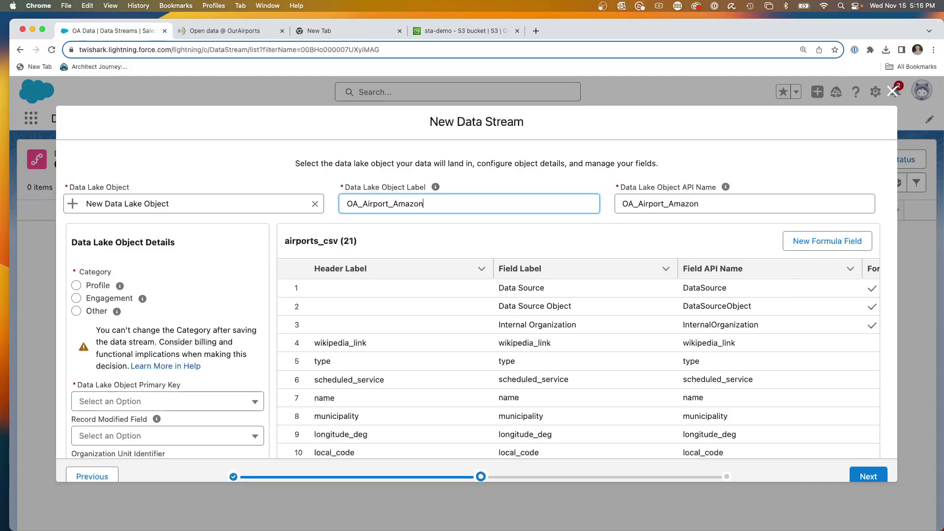
type("S3")
- Set the data lake object's category to Other and its primary key to the id field
scroll(81, 309, "down", 1)
left_click(76, 305)
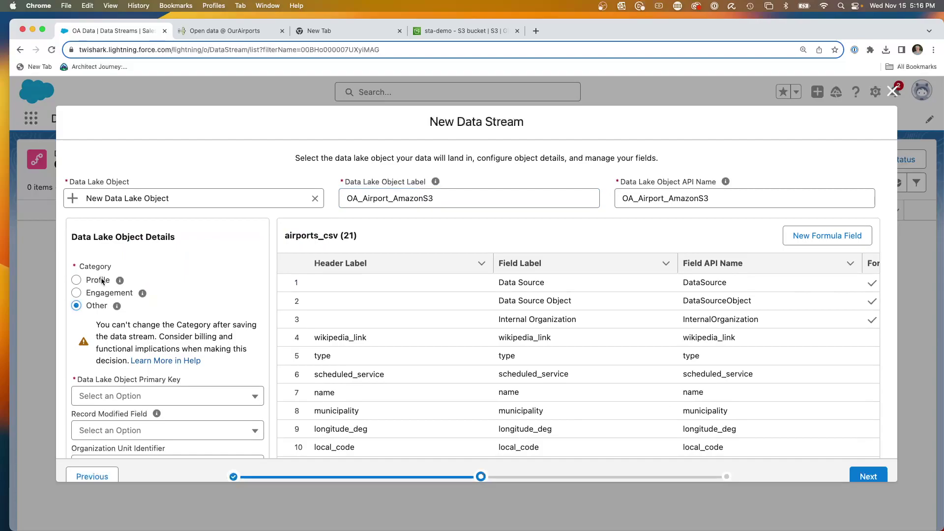
scroll(103, 331, "down", 1)
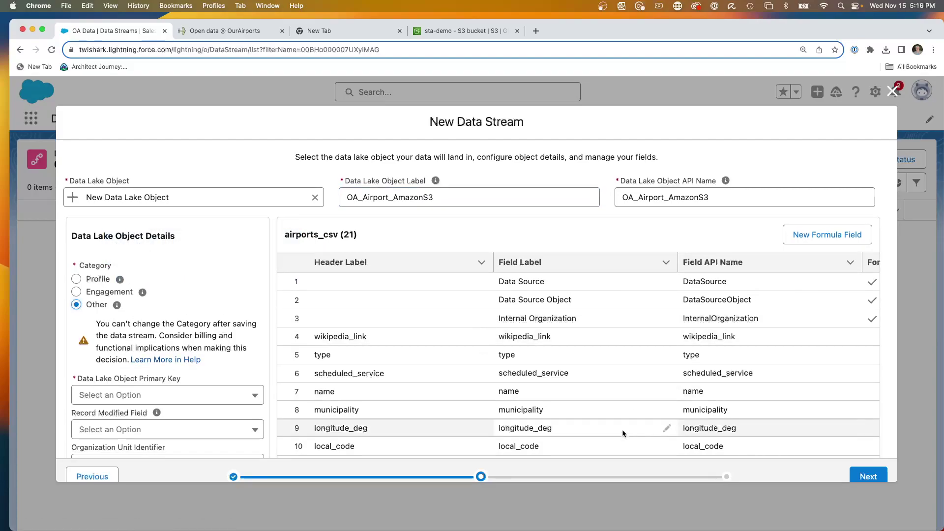
scroll(268, 363, "down", 3)
scroll(444, 362, "down", 3)
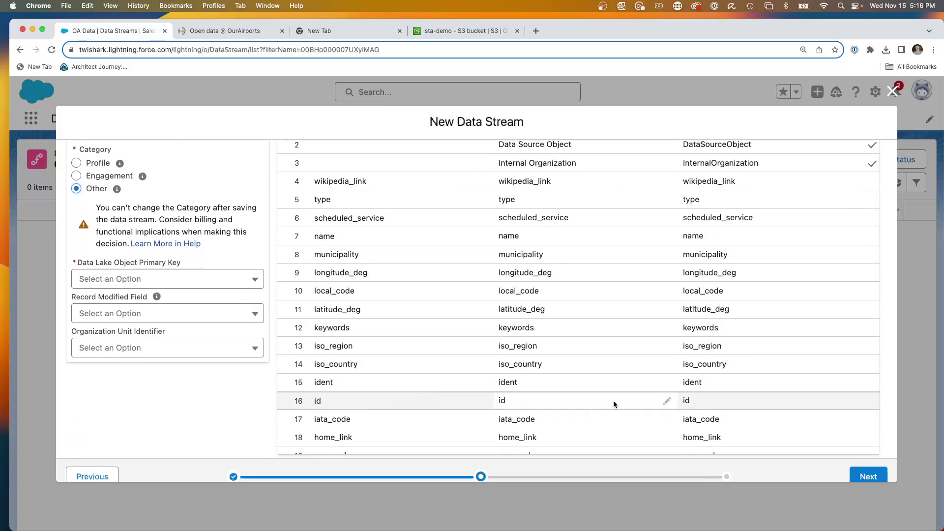
scroll(633, 402, "right", 8)
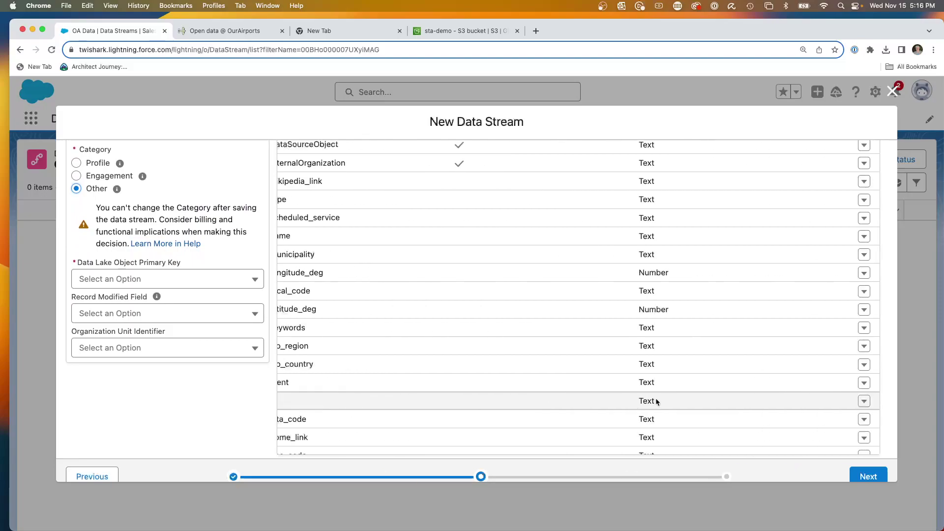
scroll(656, 401, "left", 7)
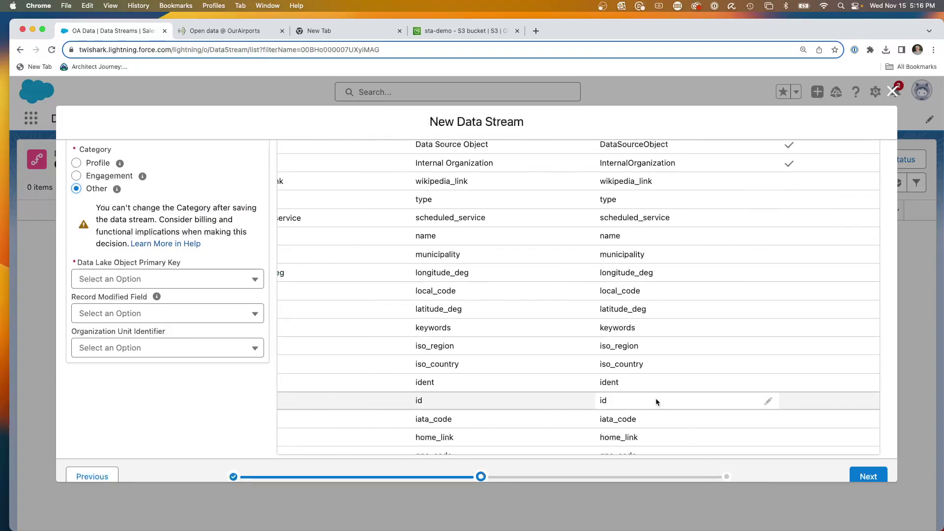
scroll(506, 393, "left", 1)
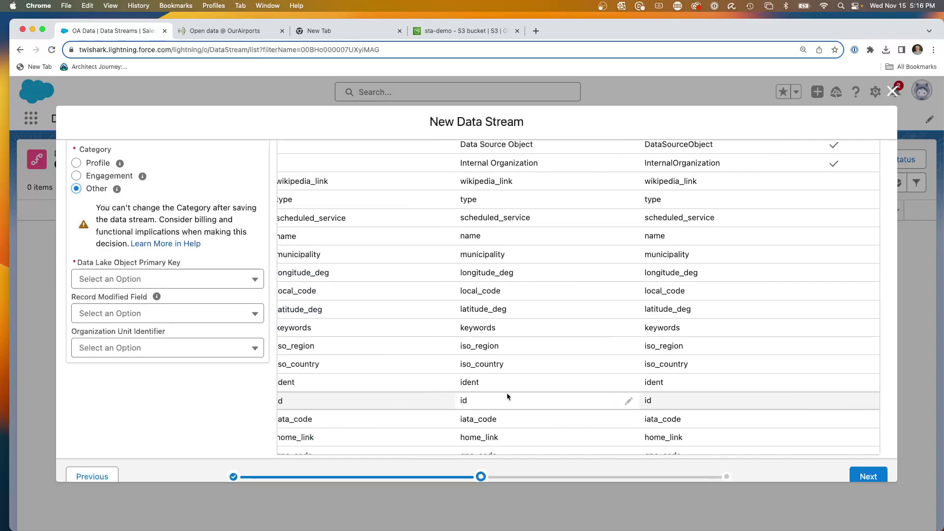
scroll(506, 393, "left", 1)
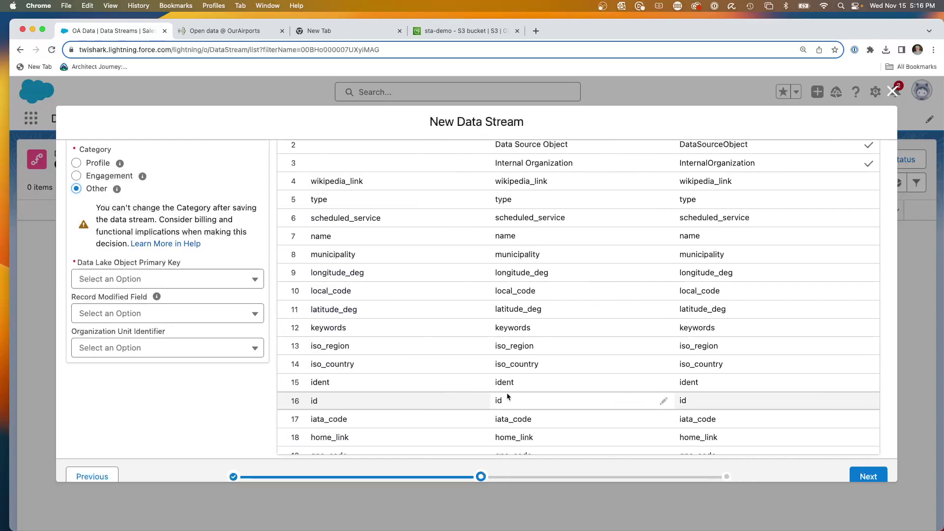
left_click(111, 280)
left_click(123, 455)
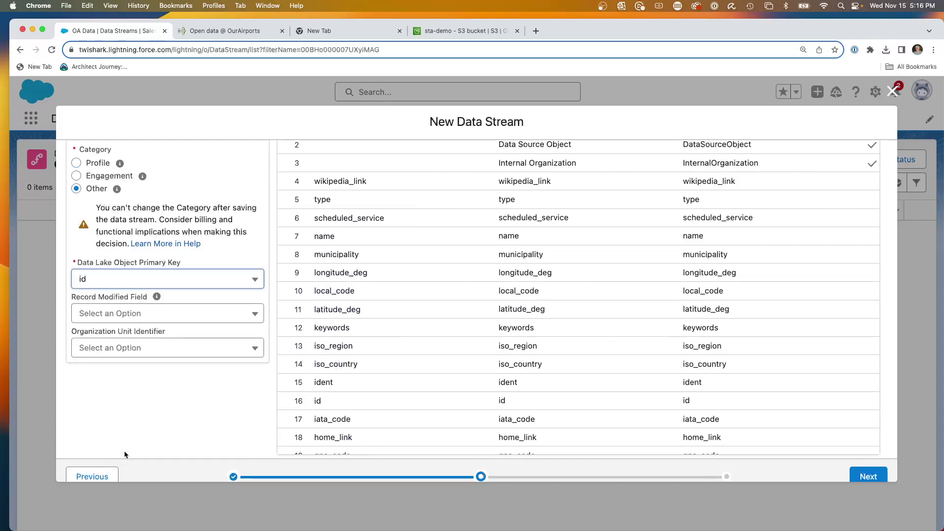
- Check the data types of the airports_csv fields and continue to the deployment settings
scroll(439, 304, "up", 2)
scroll(583, 287, "right", 1)
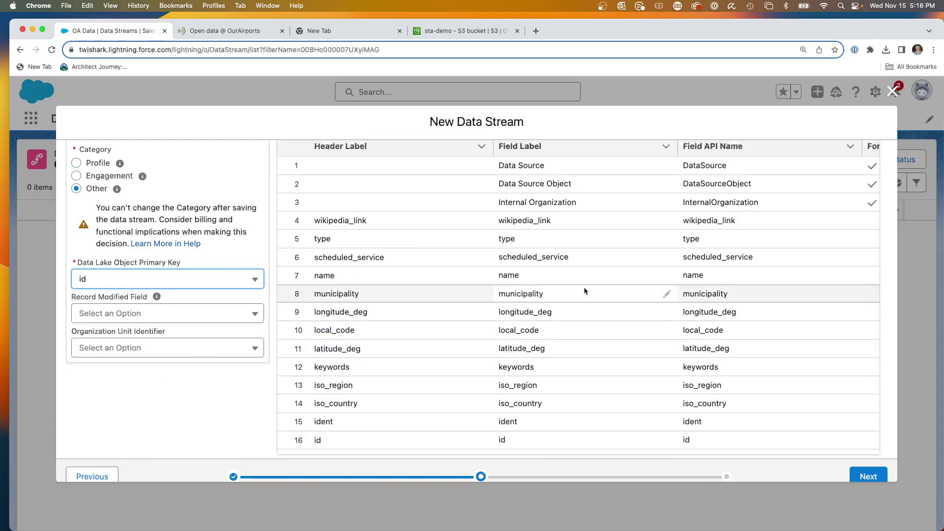
scroll(584, 290, "right", 5)
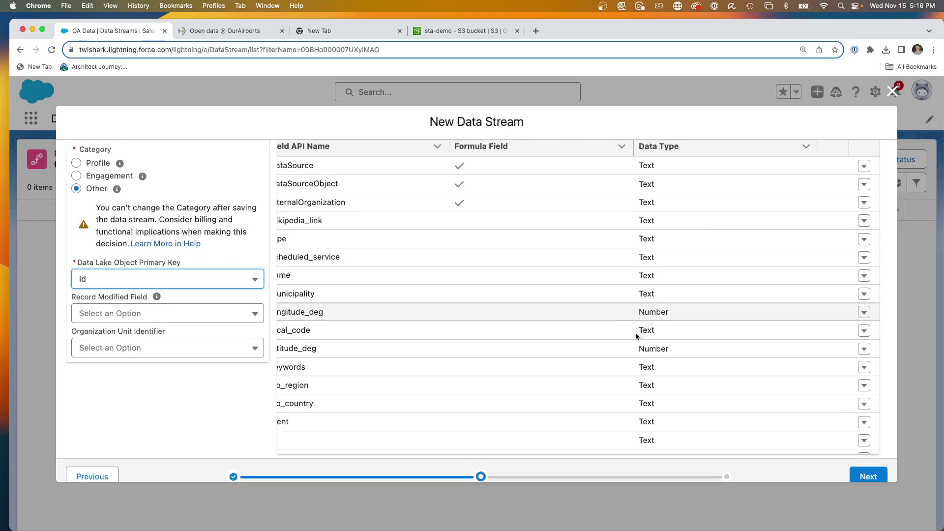
scroll(638, 346, "down", 4)
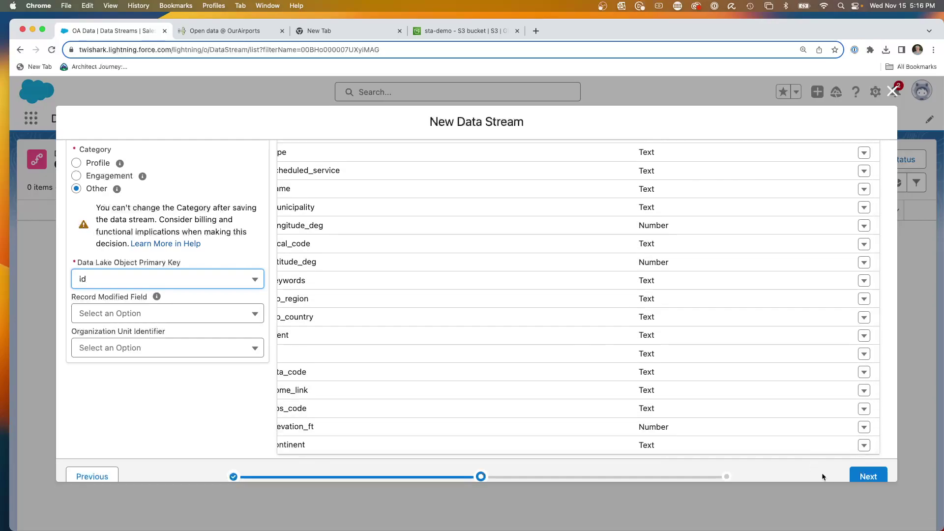
left_click(861, 477)
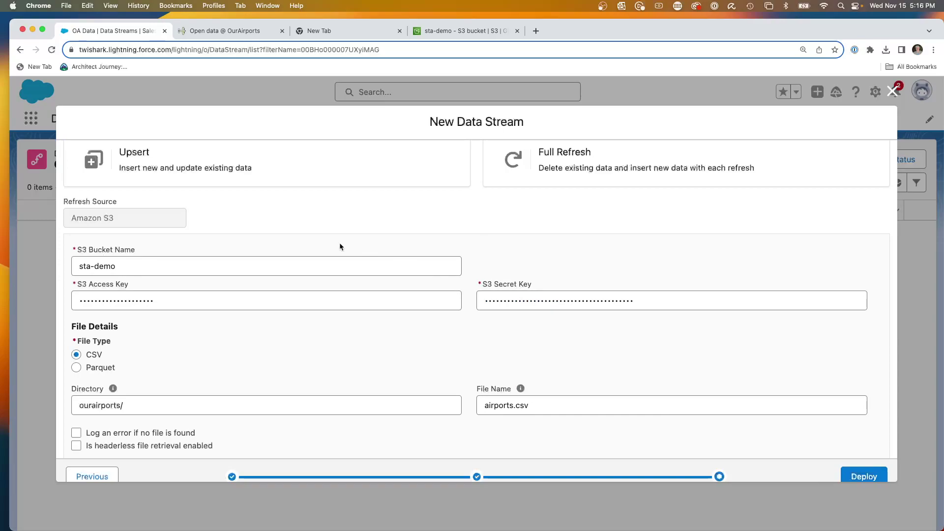
- Assign the OA_Airport_AmazonS3 data stream to the SteveTechArc data space
scroll(207, 283, "down", 2)
scroll(206, 277, "up", 5)
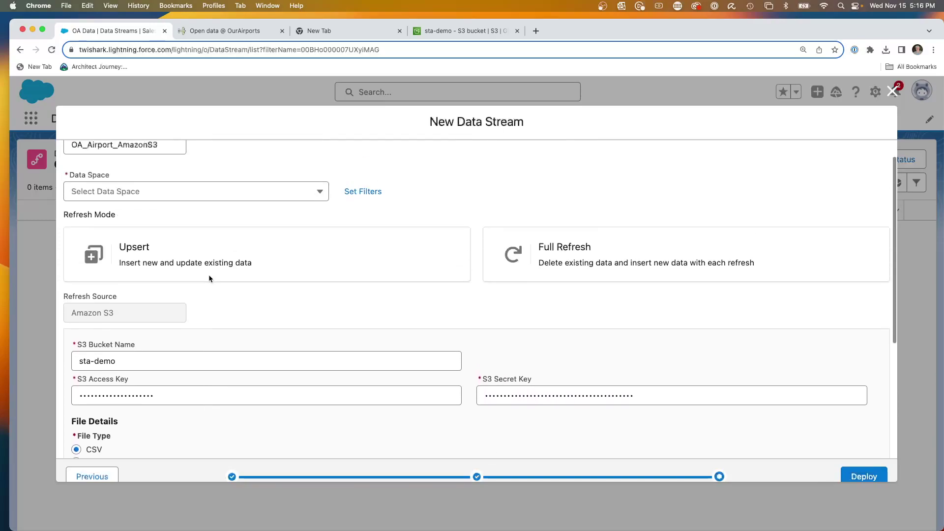
left_click(126, 217)
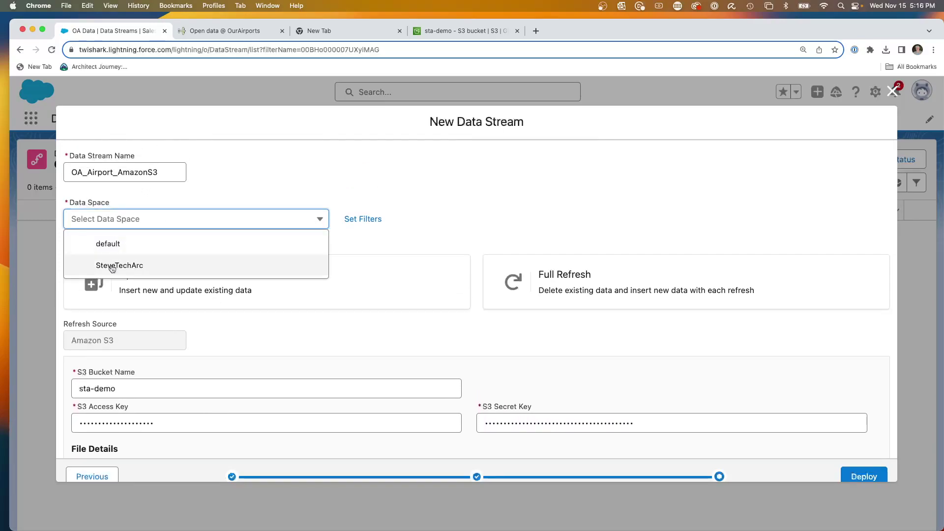
left_click(112, 267)
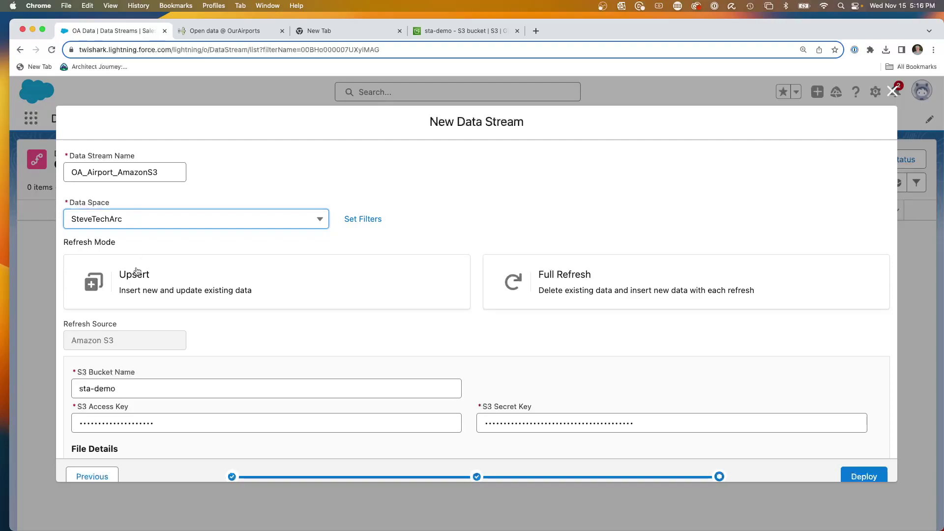
- Set the OA_Airport_AmazonS3 stream's refresh mode to Upsert and its schedule frequency to None
left_click(134, 268)
scroll(197, 269, "down", 3)
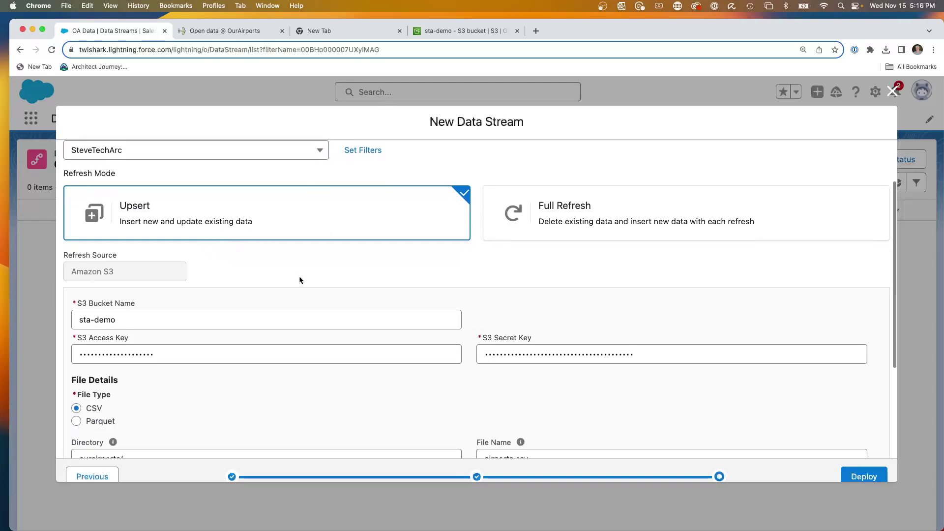
scroll(297, 278, "down", 5)
left_click(148, 404)
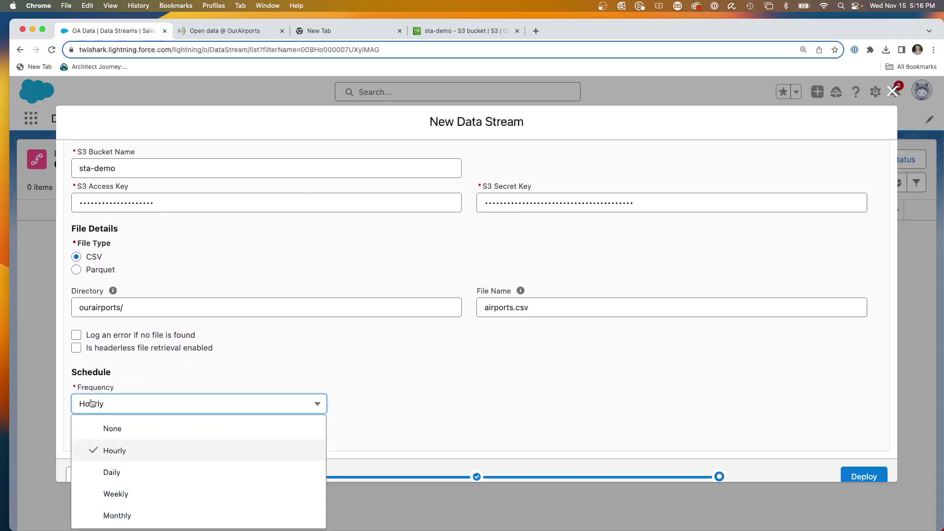
left_click(134, 429)
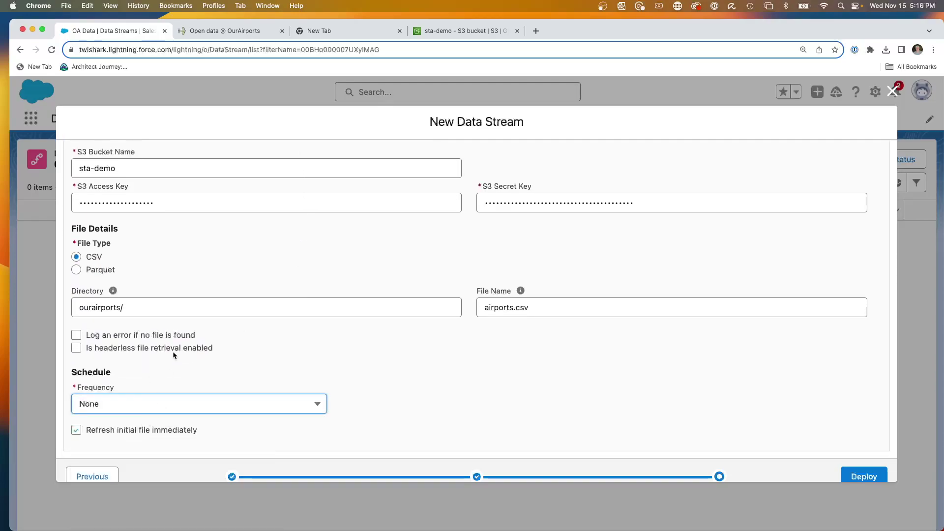
- Turn off the immediate refresh of the initial file and deploy the OA_Airport_AmazonS3 data stream
left_click(116, 429)
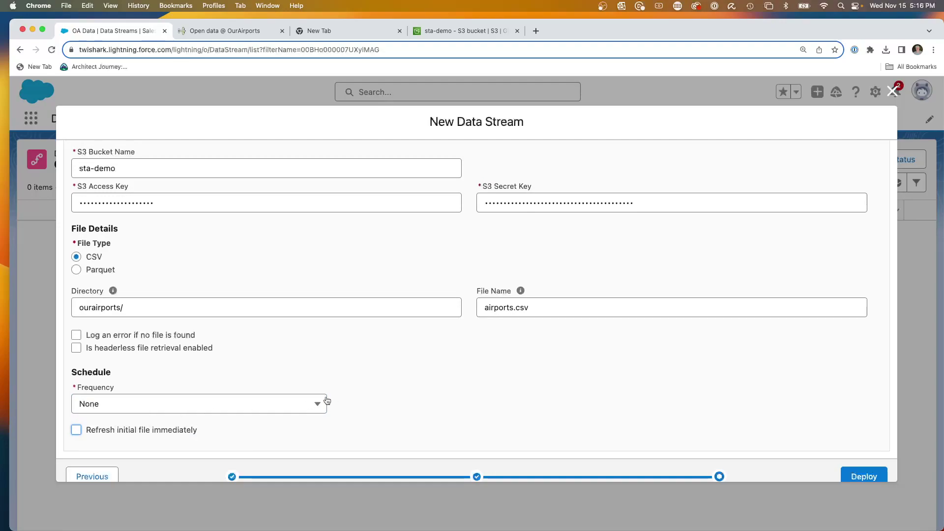
scroll(449, 386, "down", 1)
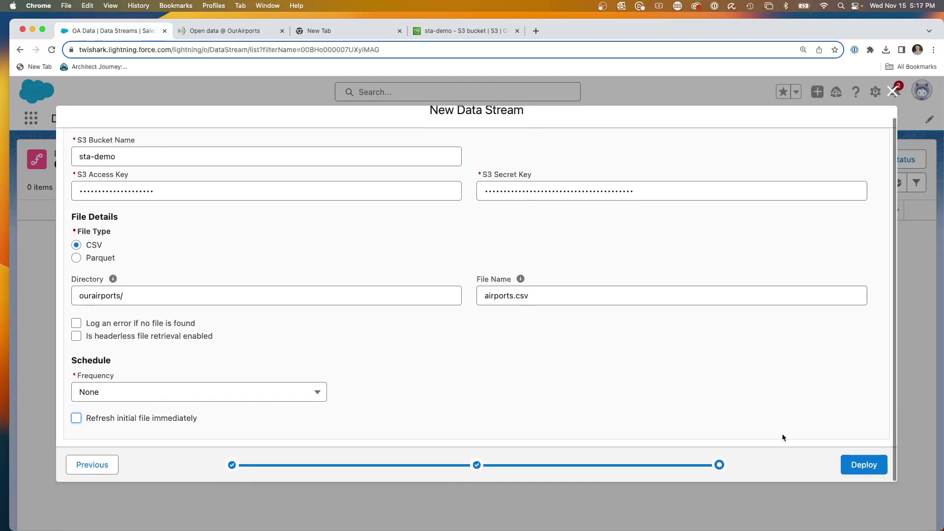
left_click(860, 465)
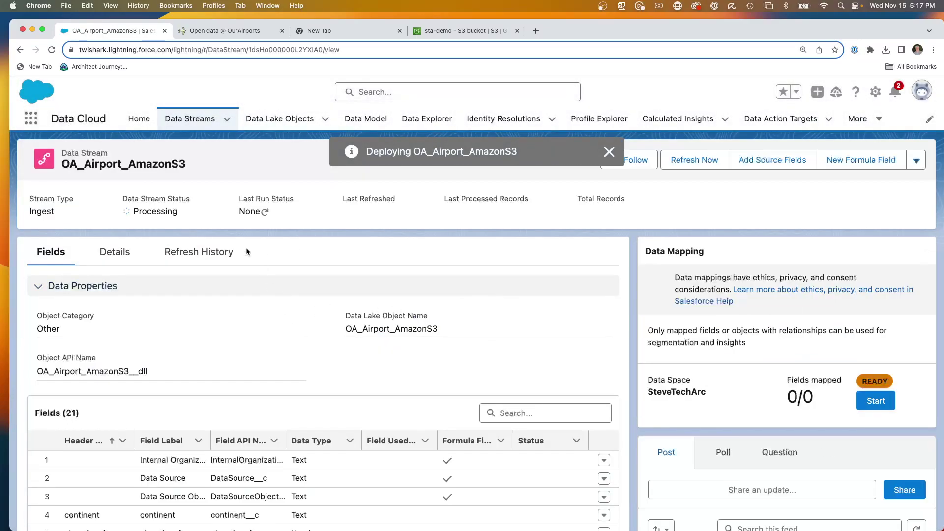
scroll(231, 258, "down", 1)
scroll(287, 337, "down", 10)
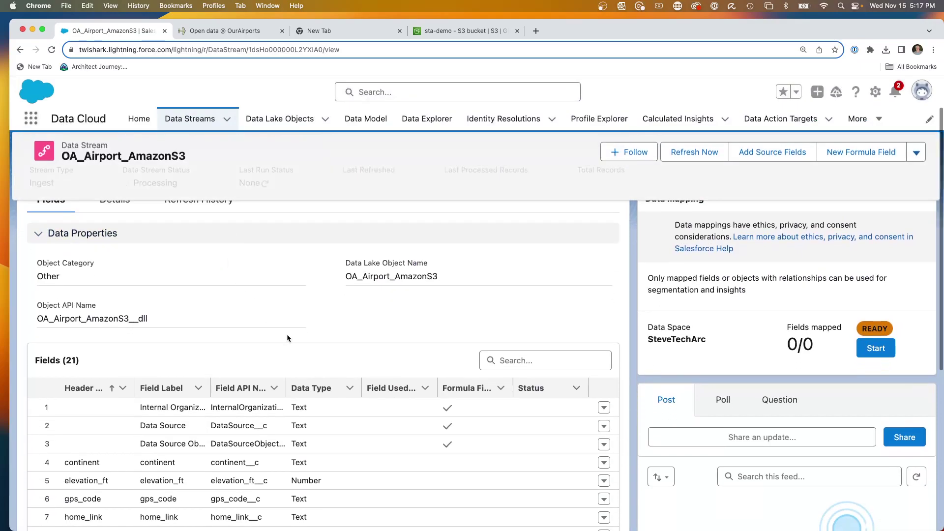
scroll(287, 334, "up", 10)
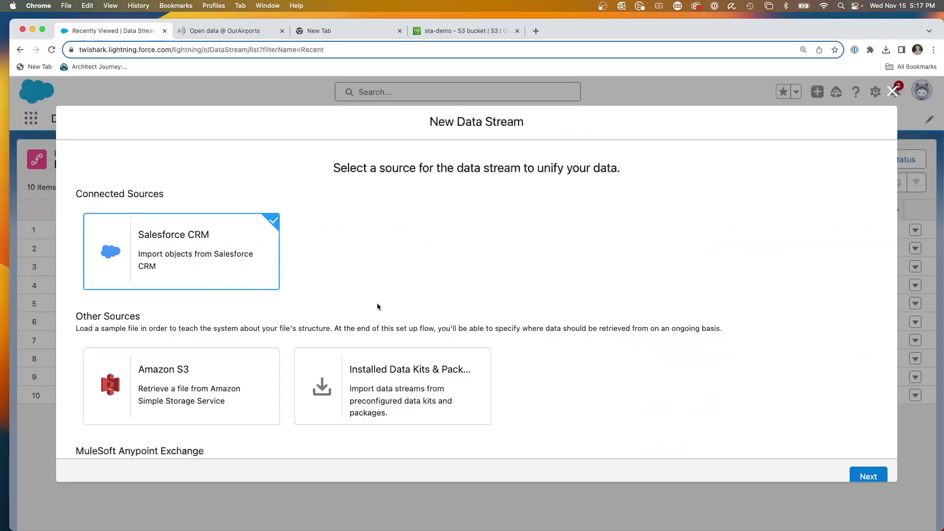
- Set up another Amazon S3 data stream with bucket sta-demo, file type CSV, directory ourairports/, file runways.csv and source OurAirports
left_click(225, 384)
left_click(868, 476)
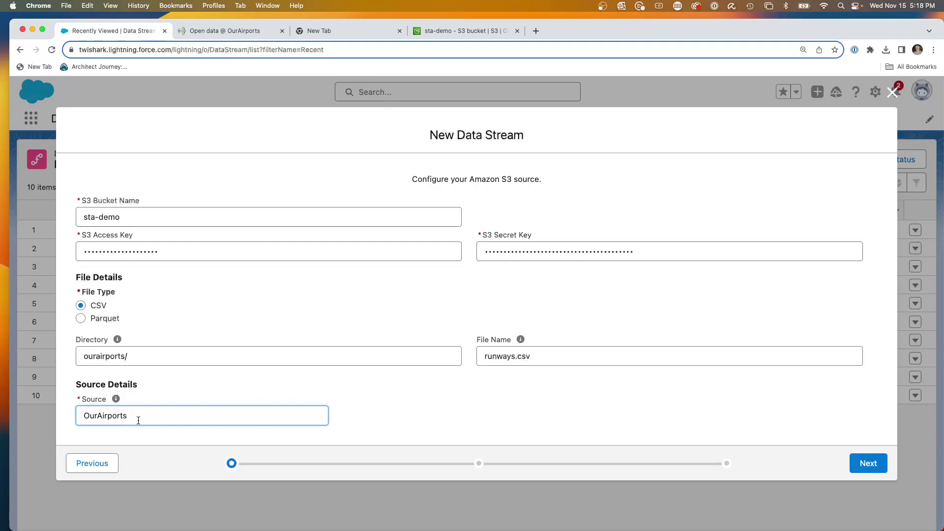
left_click(867, 463)
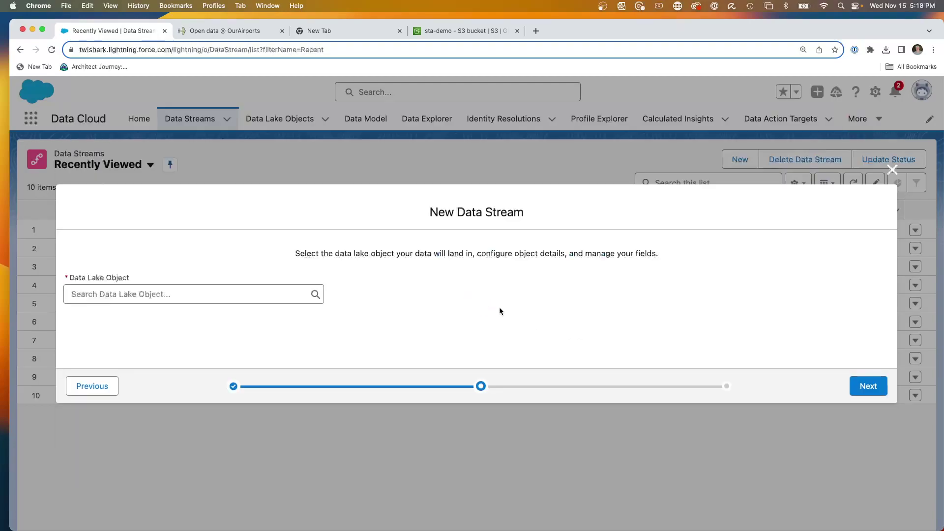
- Create a new data lake object labelled OA_Runway_AmazonS3 for the stream and set its category to Other
left_click(186, 294)
left_click(154, 320)
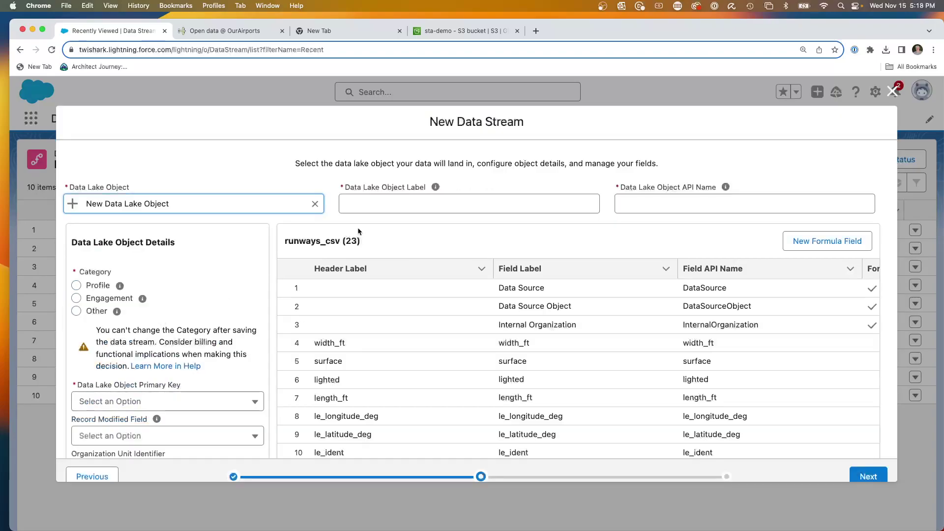
left_click(383, 207)
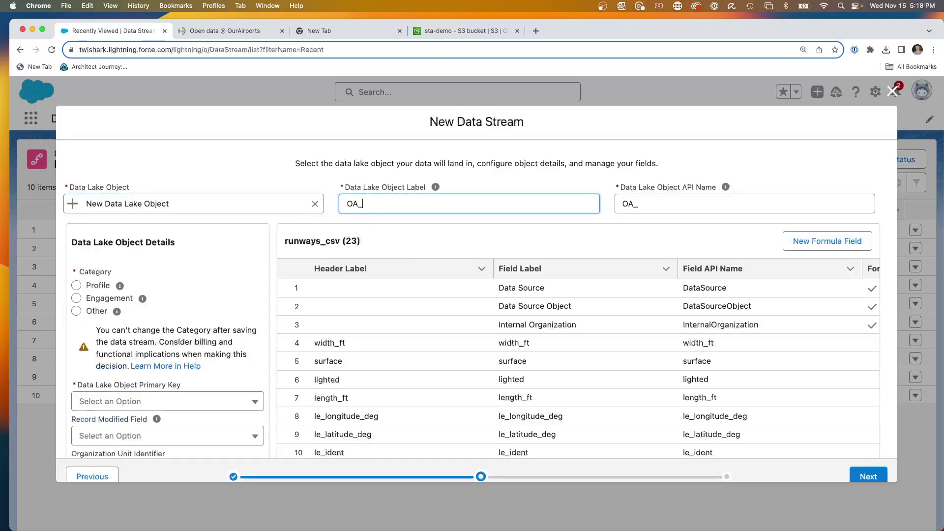
type("OA_Runway_AmazonS3")
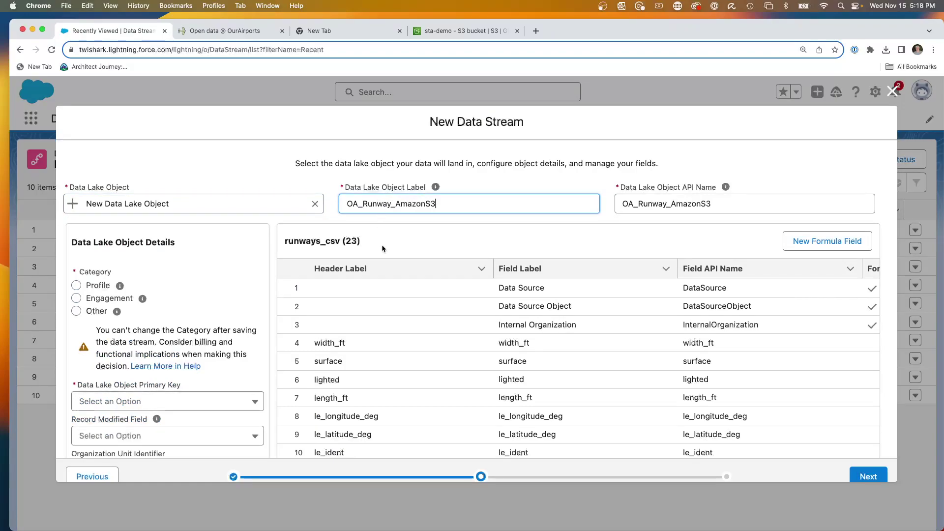
scroll(382, 244, "down", 1)
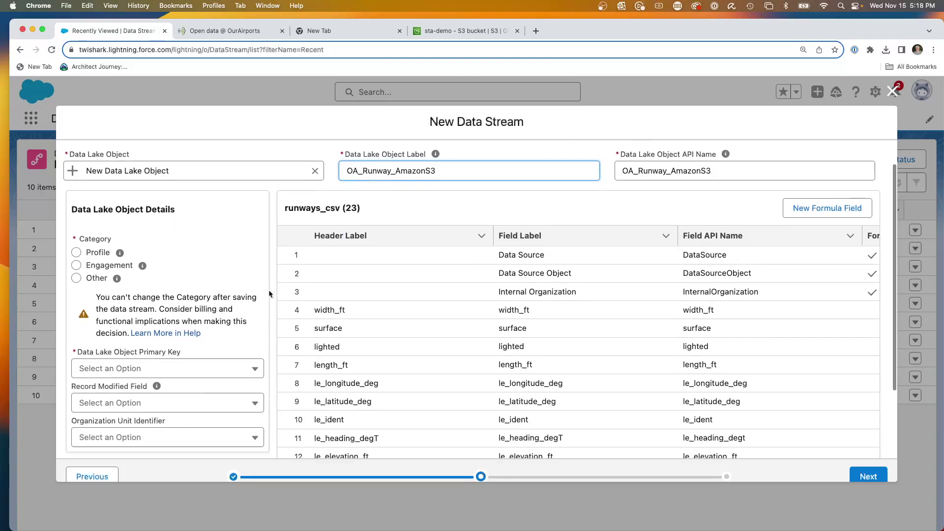
left_click(76, 276)
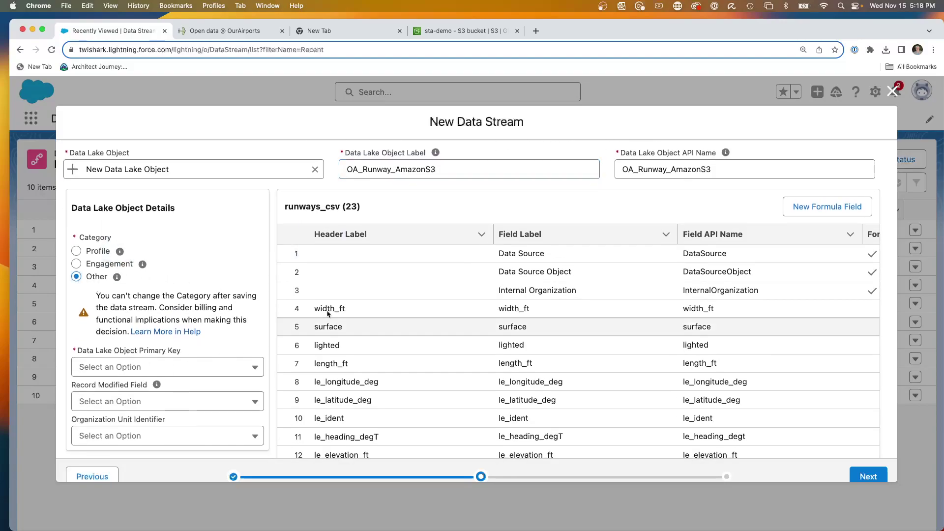
- Review the runways_csv fields and change the data type of airport_ref to Text
scroll(553, 356, "down", 1)
scroll(553, 355, "down", 2)
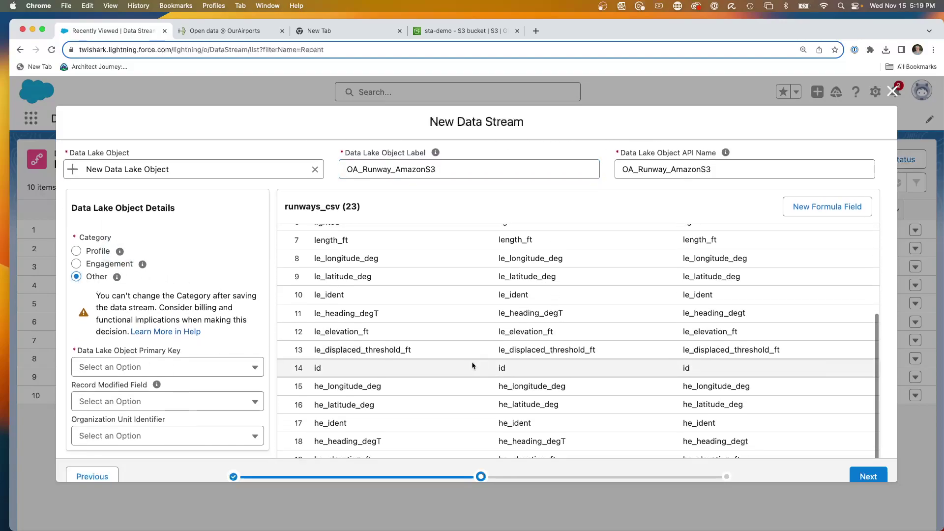
scroll(538, 376, "right", 5)
scroll(538, 376, "left", 5)
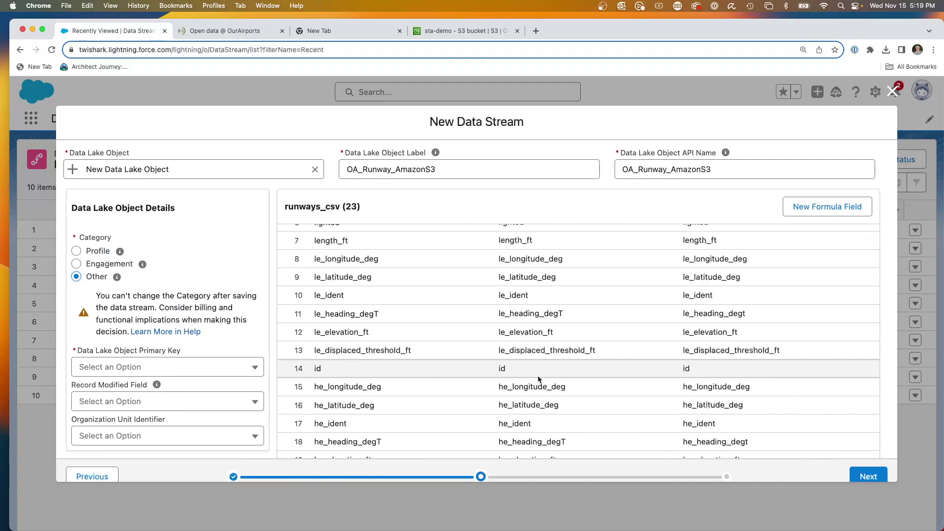
scroll(485, 349, "up", 2)
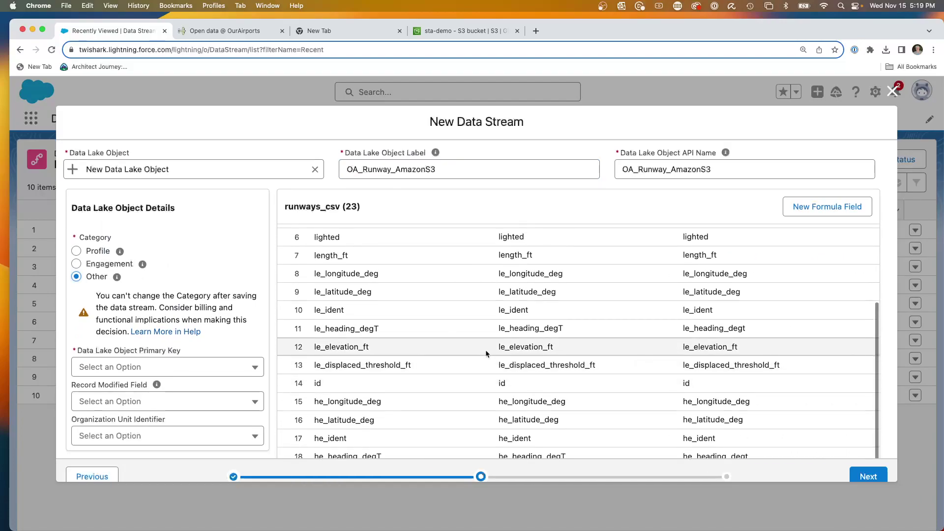
scroll(485, 353, "up", 2)
scroll(485, 353, "down", 5)
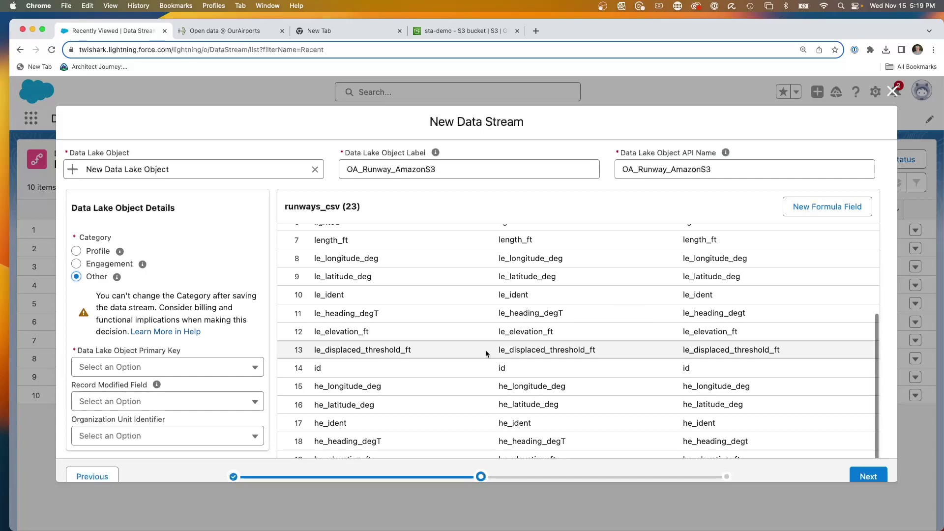
scroll(328, 406, "down", 1)
scroll(328, 406, "down", 4)
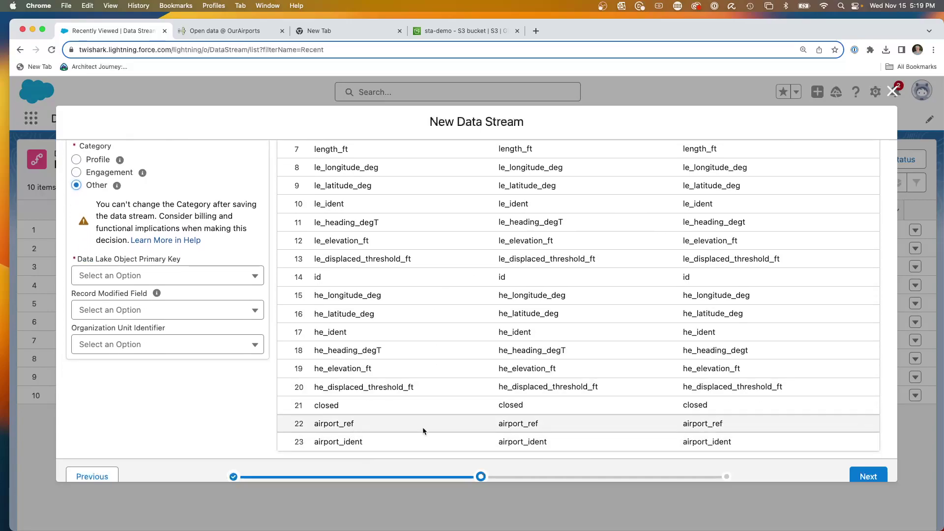
scroll(422, 431, "right", 5)
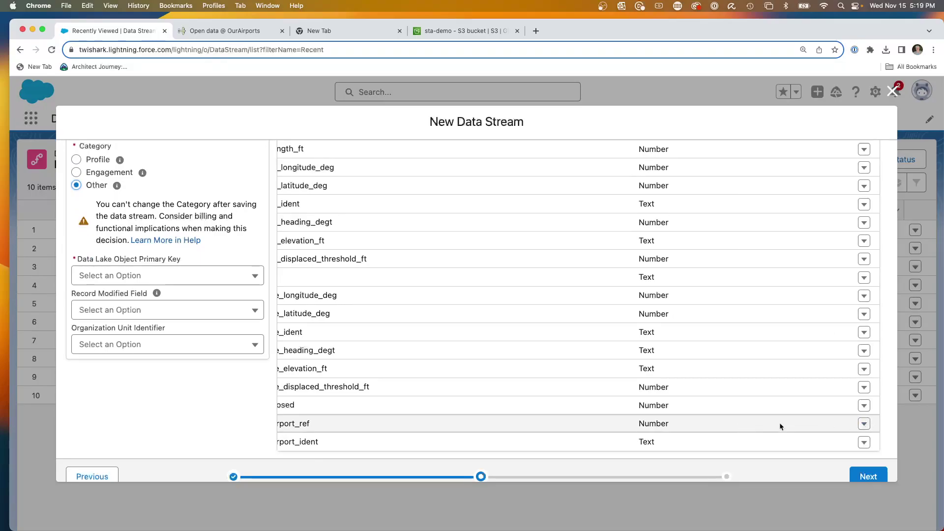
left_click(862, 426)
left_click(853, 372)
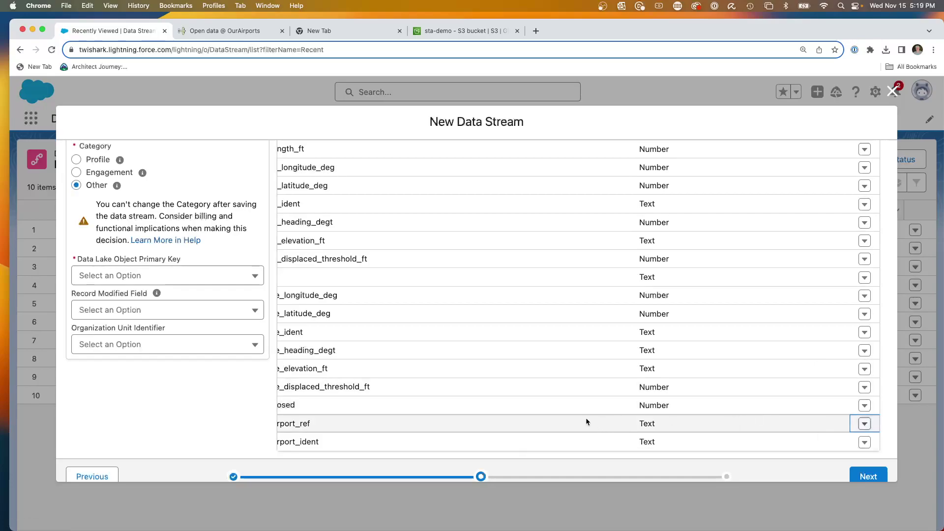
scroll(587, 421, "left", 10)
scroll(586, 417, "left", 5)
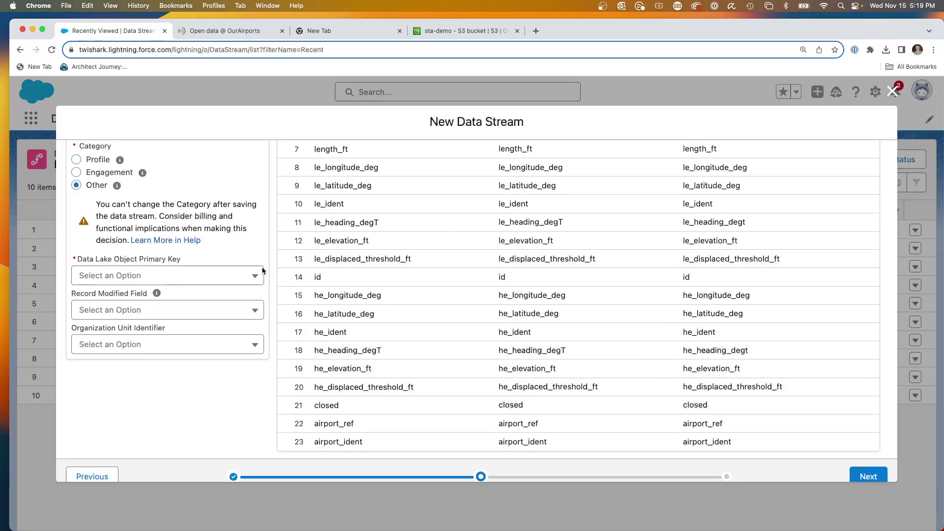
- Set the primary key of the OA_Runway_AmazonS3 data lake object to the id field
scroll(636, 349, "up", 1)
scroll(635, 349, "up", 10)
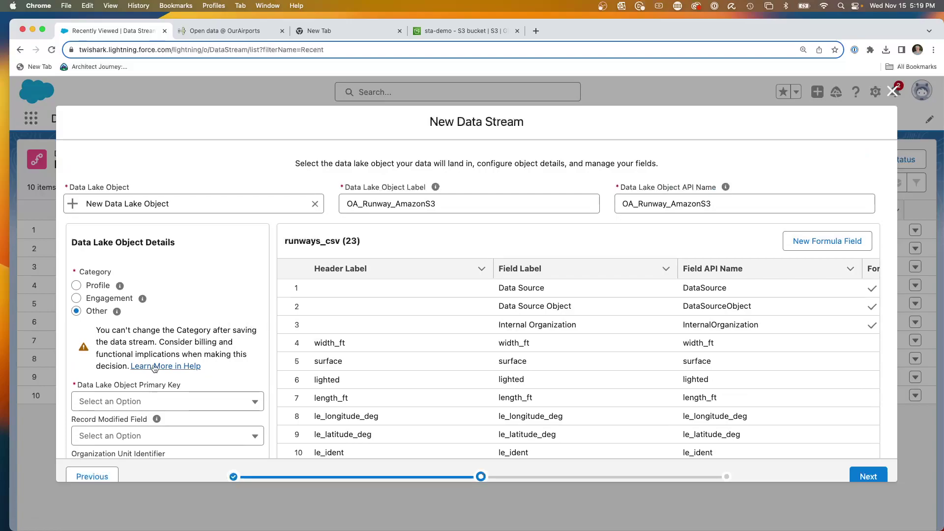
scroll(147, 364, "down", 5)
left_click(102, 277)
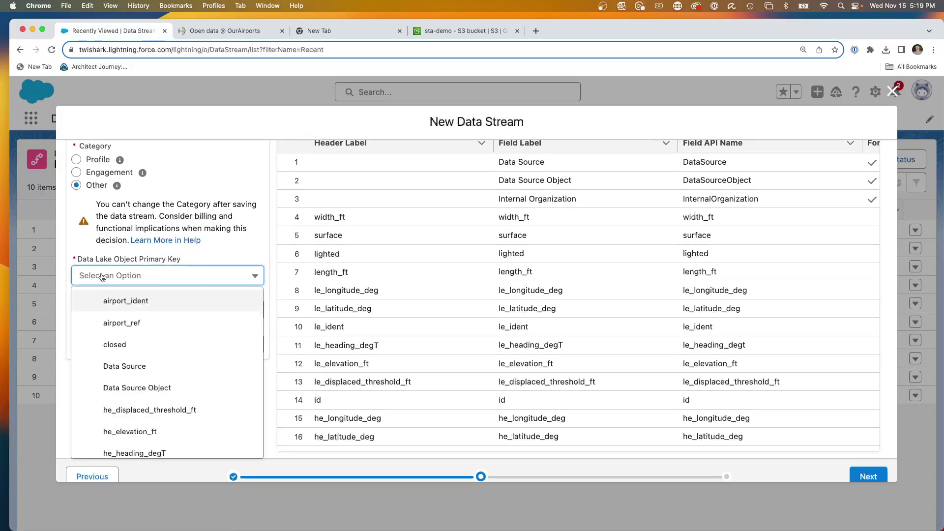
scroll(116, 344, "down", 4)
left_click(116, 350)
scroll(404, 302, "up", 5)
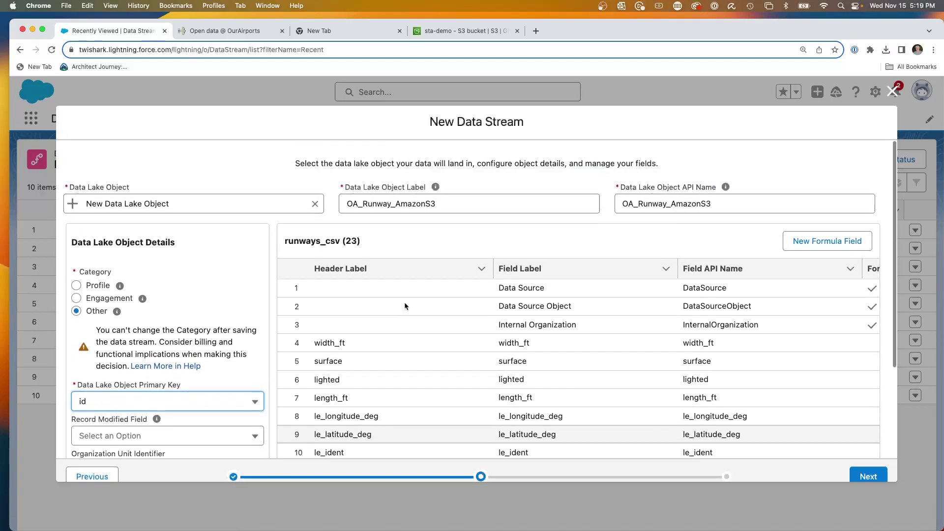
- Continue to the deployment settings and assign the OA_Runway_AmazonS3 data stream to the SteveTechArc data space
scroll(549, 330, "down", 3)
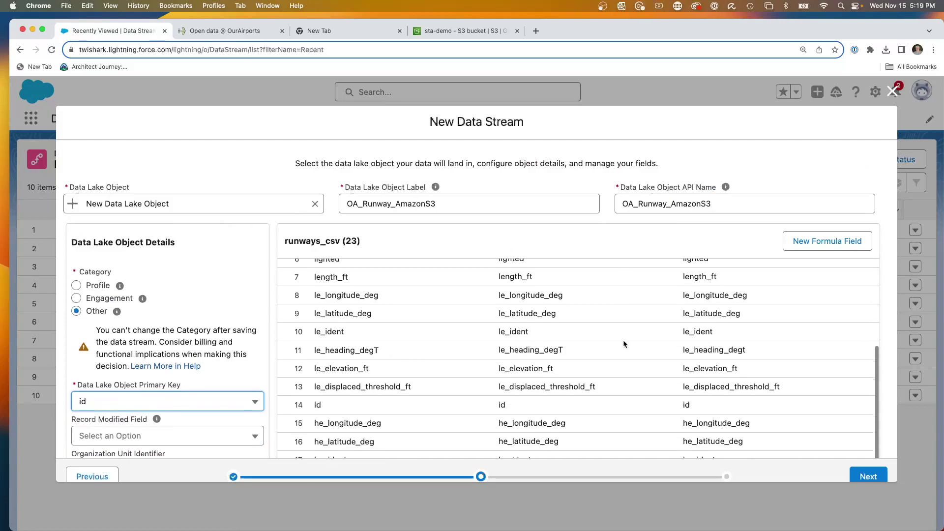
left_click(868, 477)
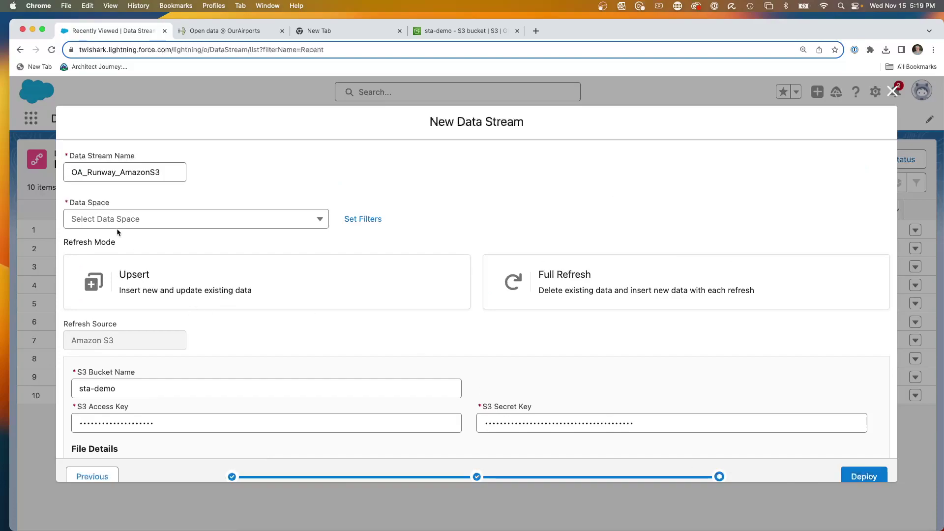
left_click(101, 221)
left_click(106, 262)
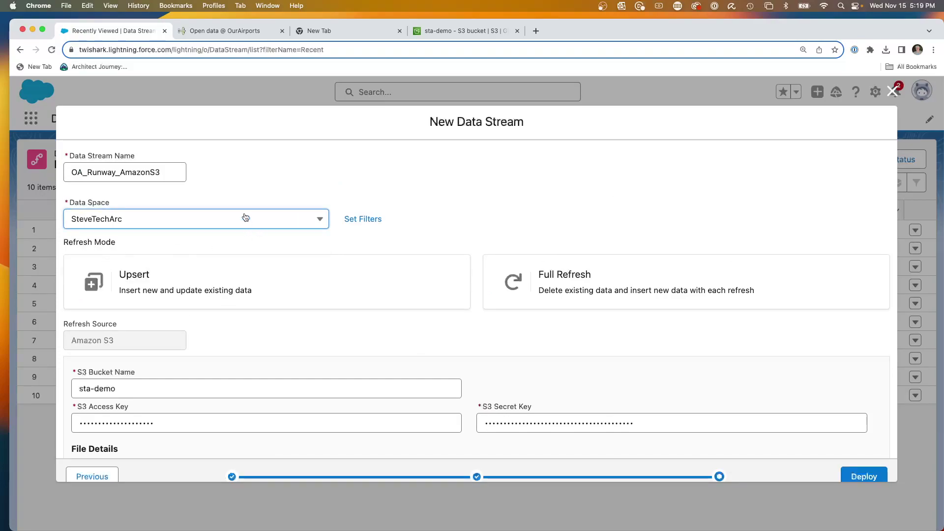
- Set the runway stream's schedule frequency to None and try to deploy it
scroll(376, 256, "down", 5)
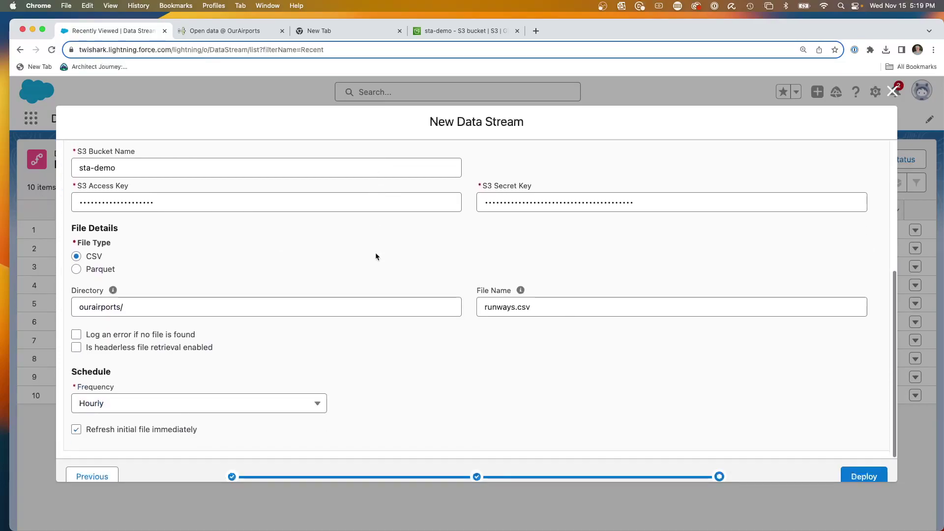
left_click(120, 404)
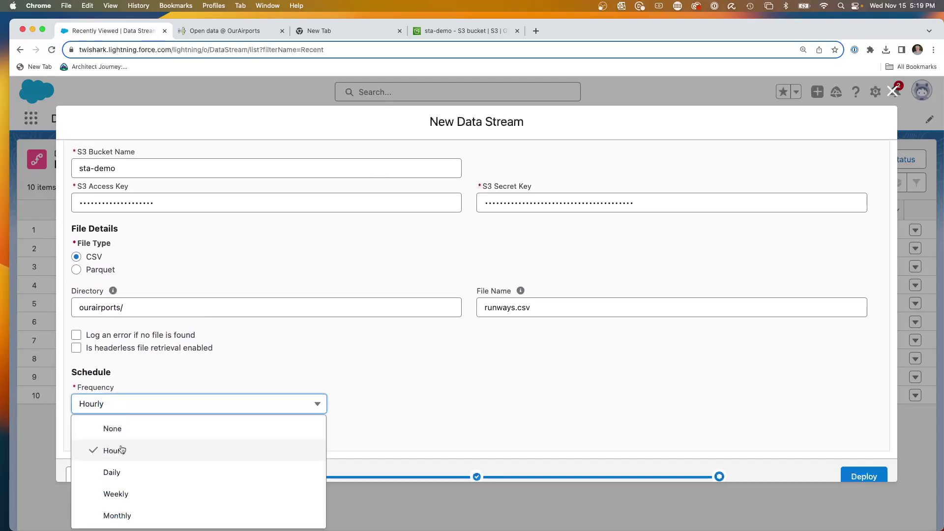
left_click(121, 429)
scroll(540, 339, "down", 1)
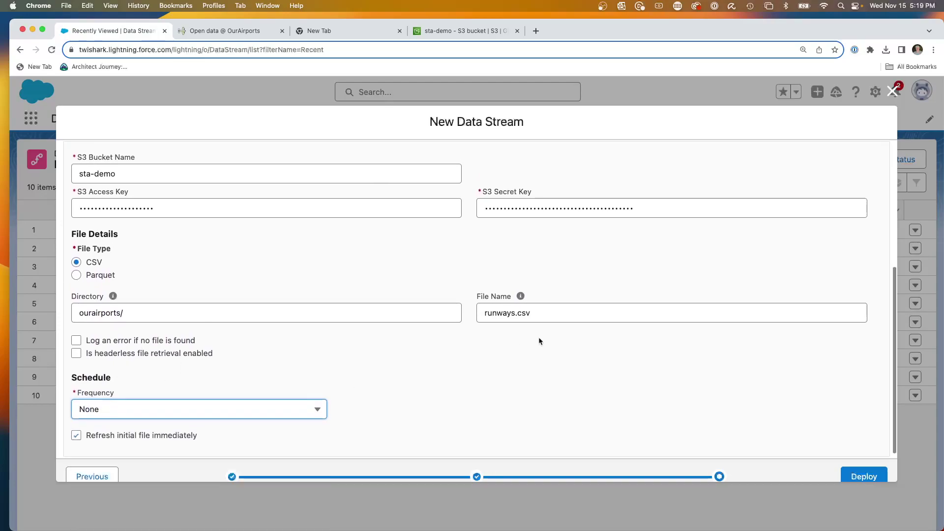
left_click(859, 473)
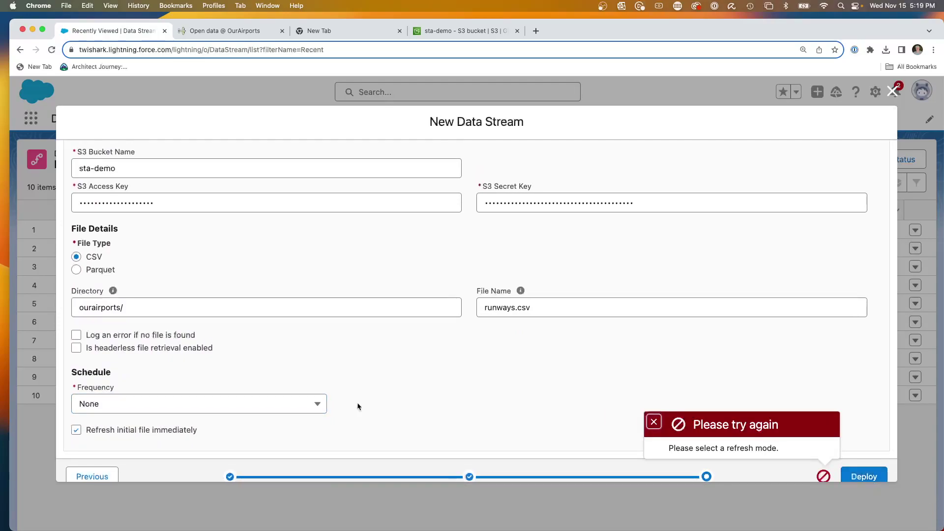
- Keep the runway stream's frequency at None, set its refresh mode to Upsert, and deploy OA_Runway_AmazonS3
left_click(103, 398)
left_click(112, 428)
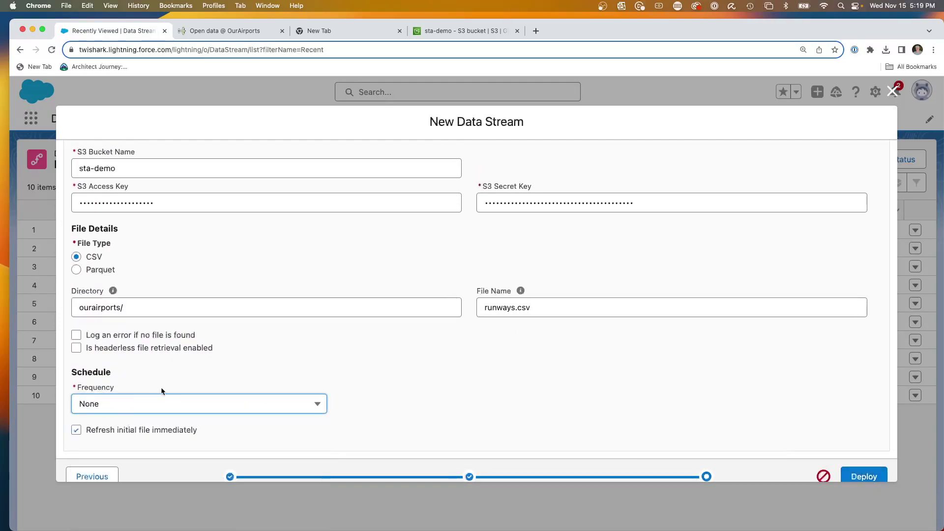
scroll(617, 412, "up", 5)
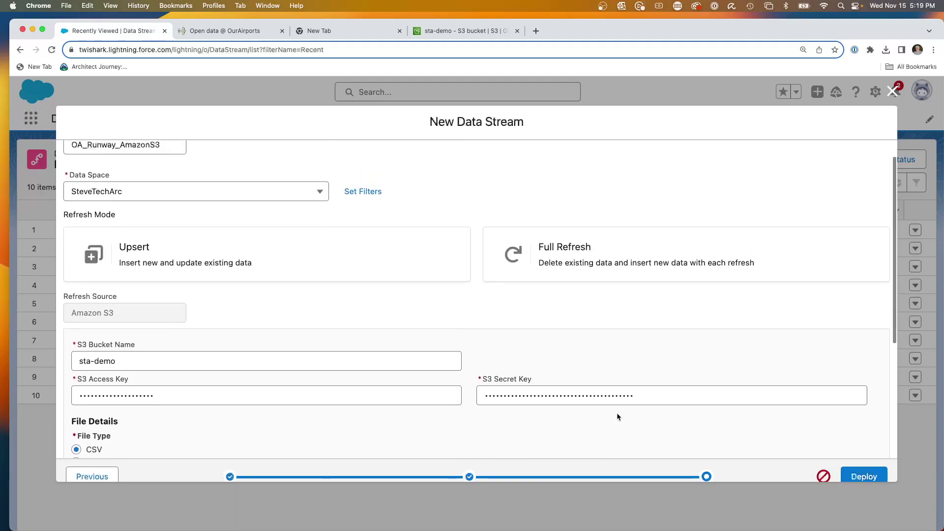
left_click(112, 280)
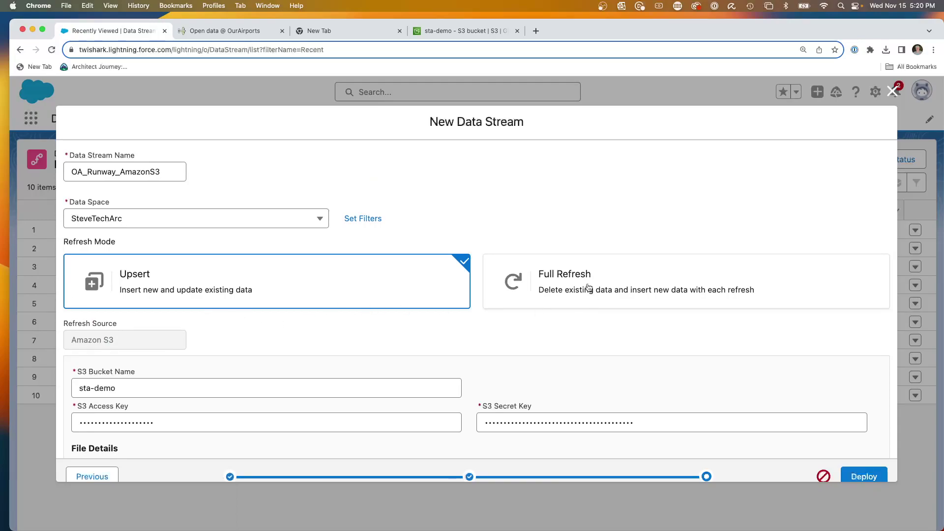
scroll(673, 354, "down", 10)
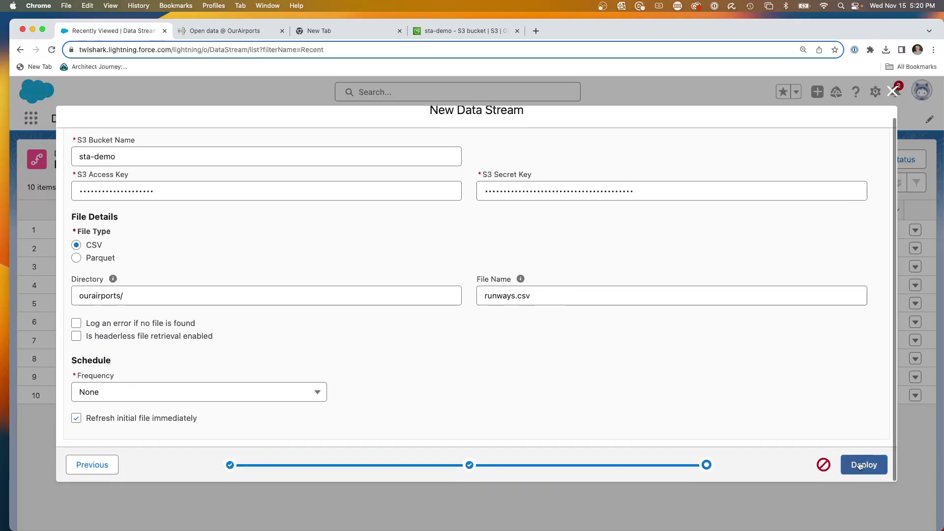
left_click(861, 466)
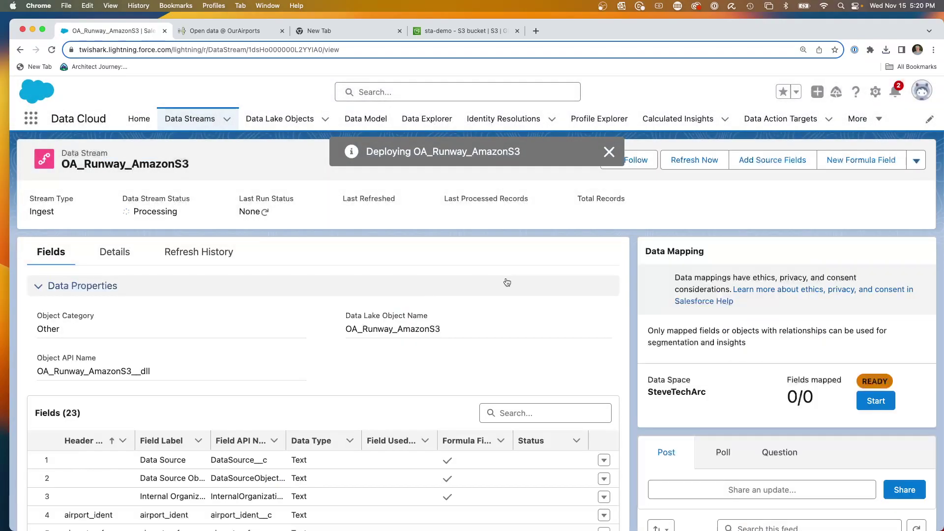
- Show the OA Data list view of the data streams to check the airport and runway streams
left_click(190, 118)
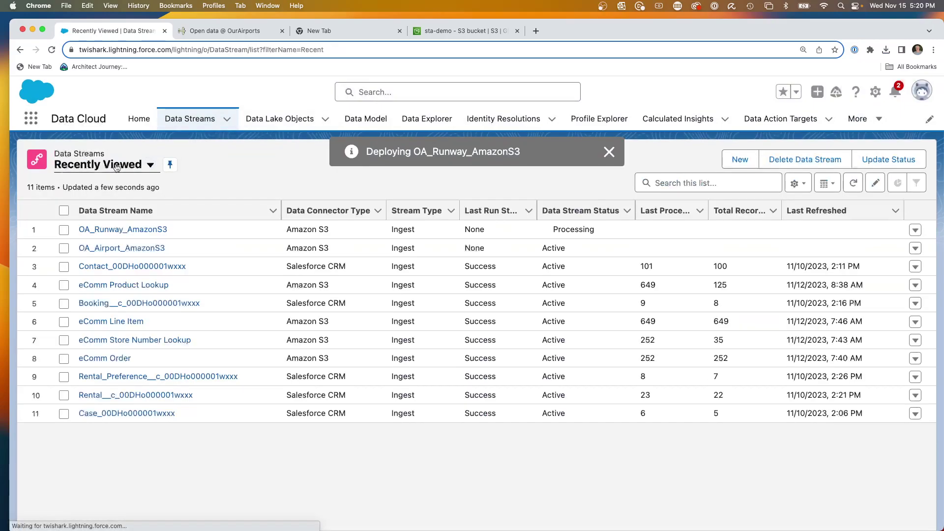
left_click(117, 168)
left_click(104, 249)
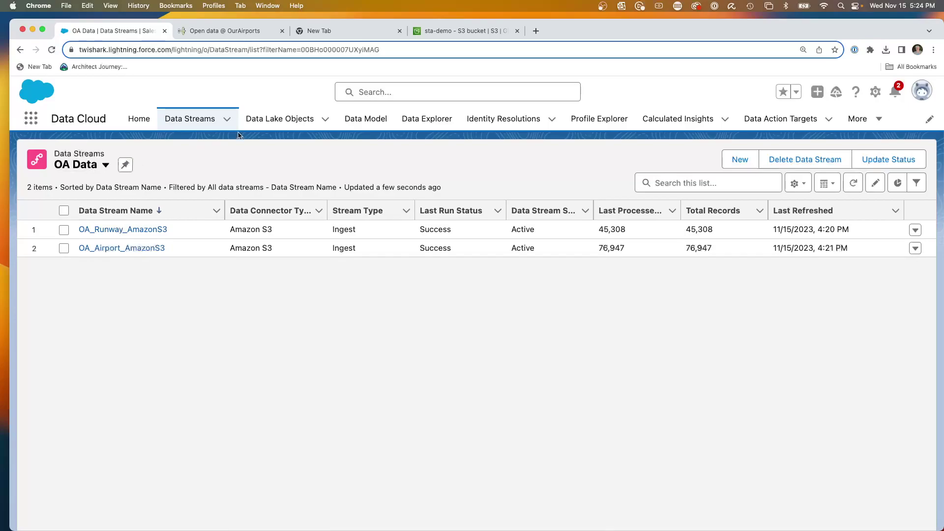
- Show the OA Data list view of the data lake objects
left_click(278, 120)
left_click(82, 165)
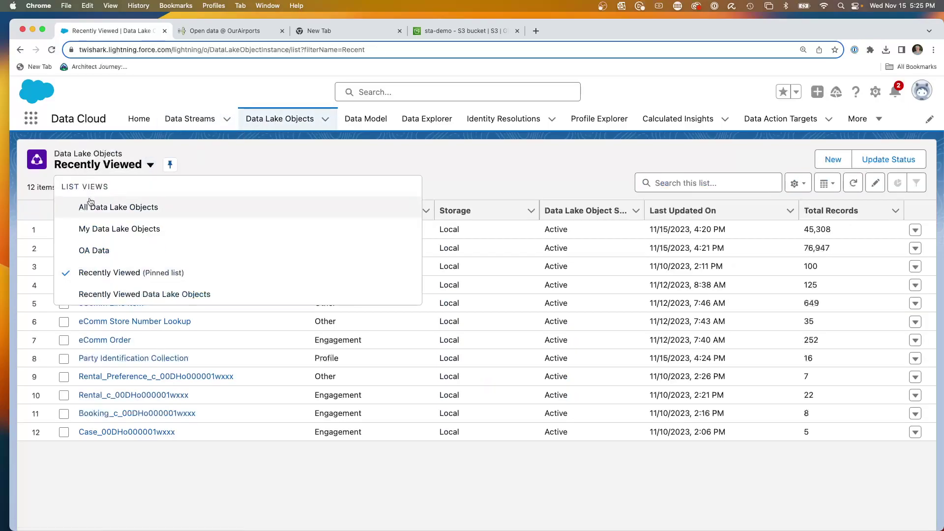
left_click(86, 248)
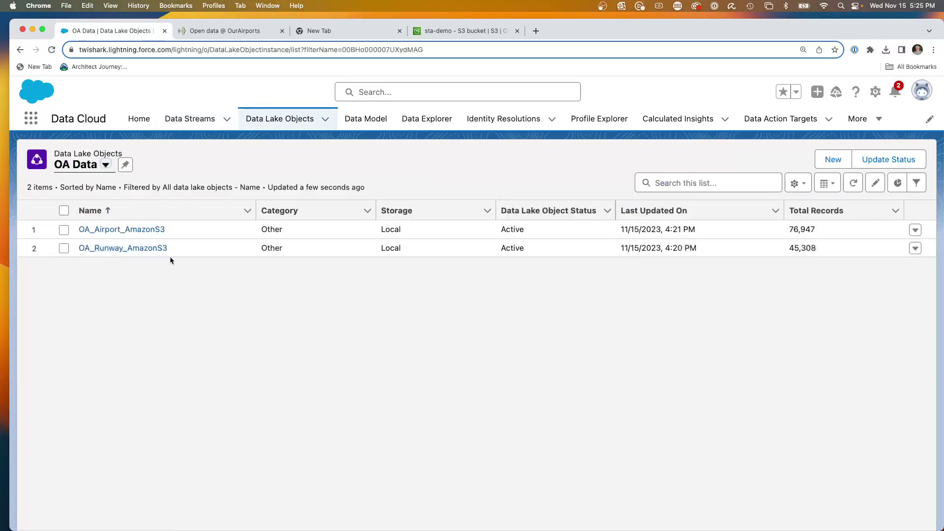
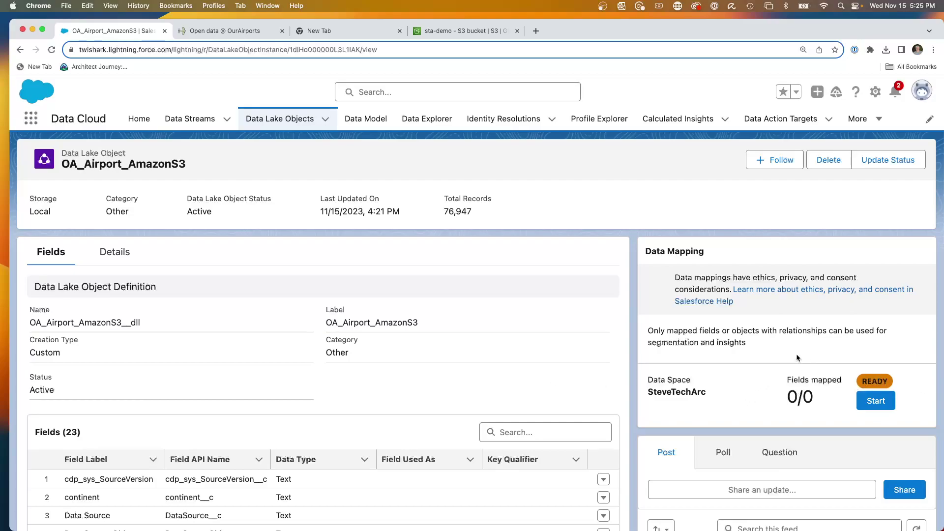
- Start the data mapping of the OA_Airport_AmazonS3 data lake object and review its unmapped fields
left_click(876, 402)
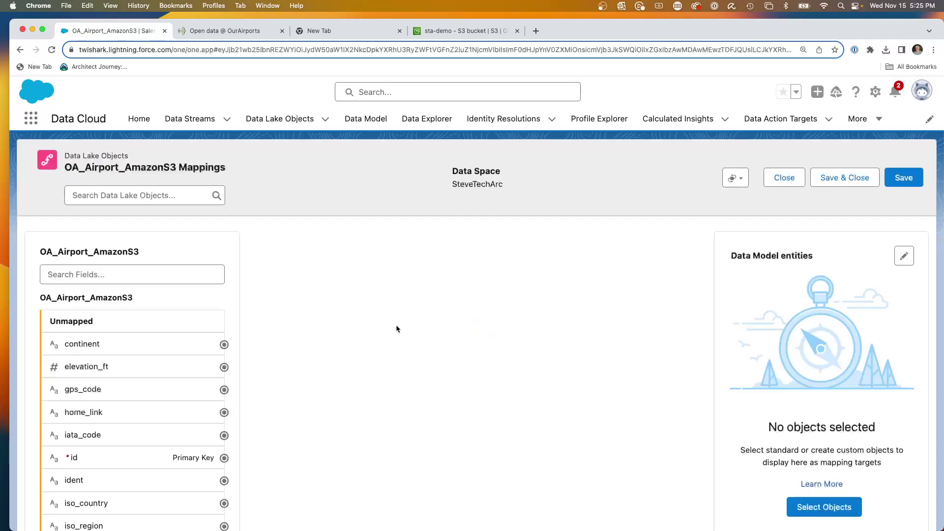
scroll(125, 412, "down", 8)
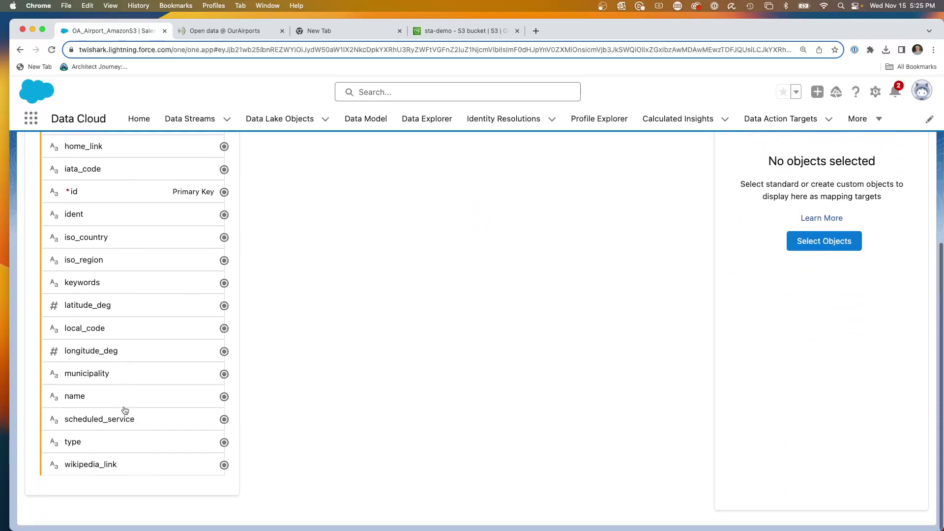
scroll(125, 411, "up", 7)
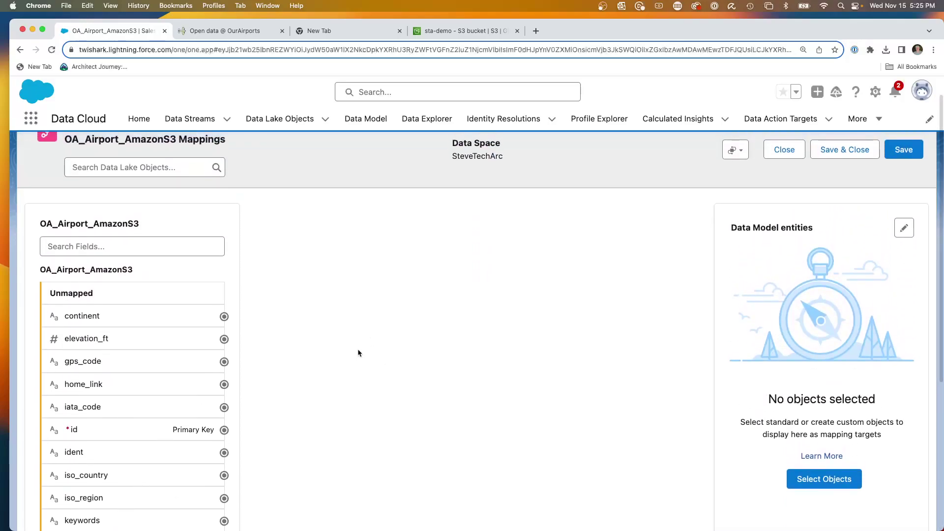
scroll(358, 350, "up", 2)
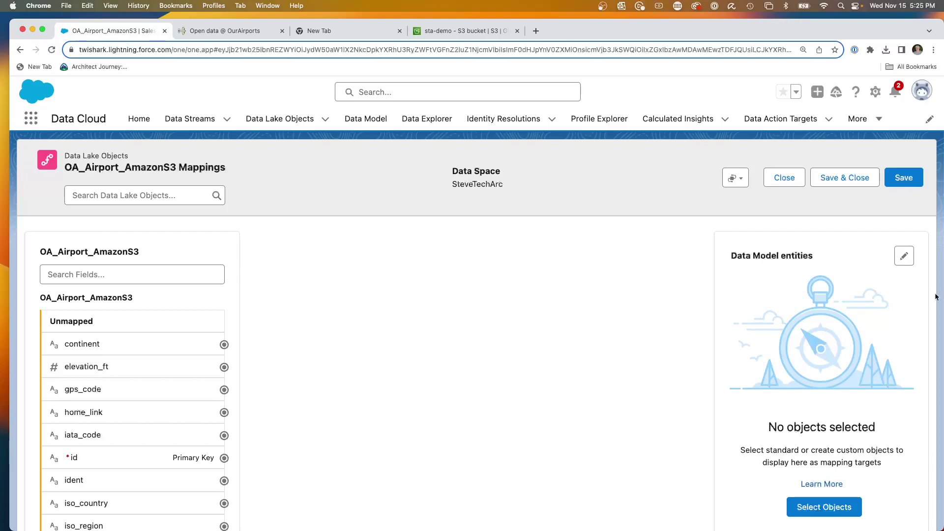
scroll(848, 463, "down", 2)
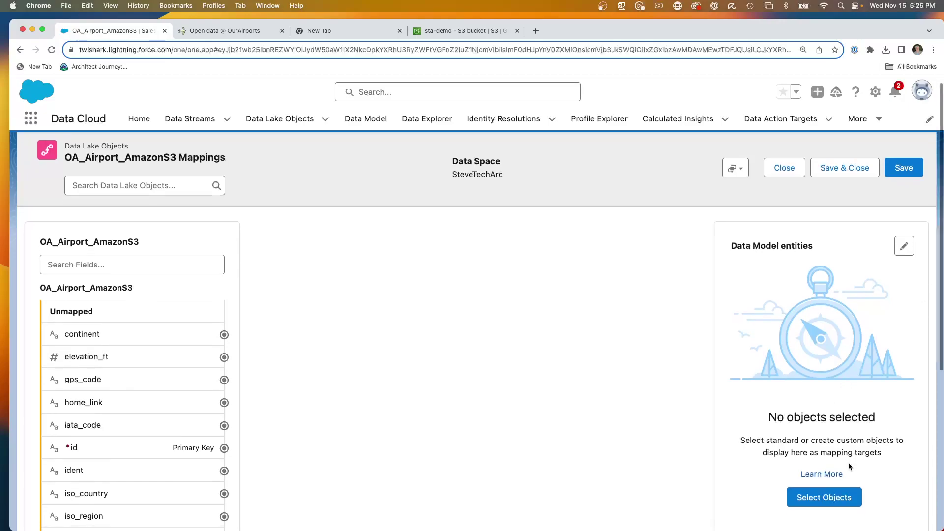
scroll(881, 445, "up", 2)
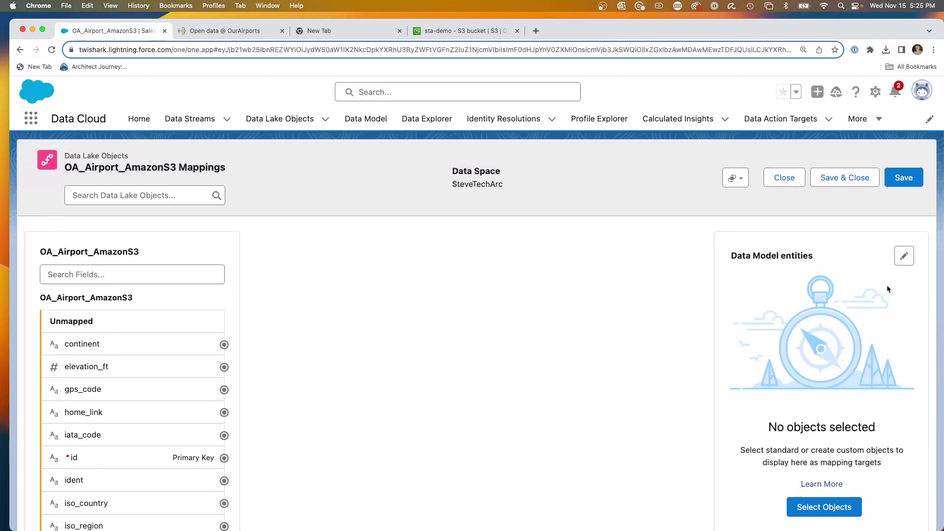
scroll(888, 289, "down", 2)
scroll(901, 270, "up", 2)
- Create a new custom data model object from OA_Airport_AmazonS3 as the mapping target
left_click(907, 262)
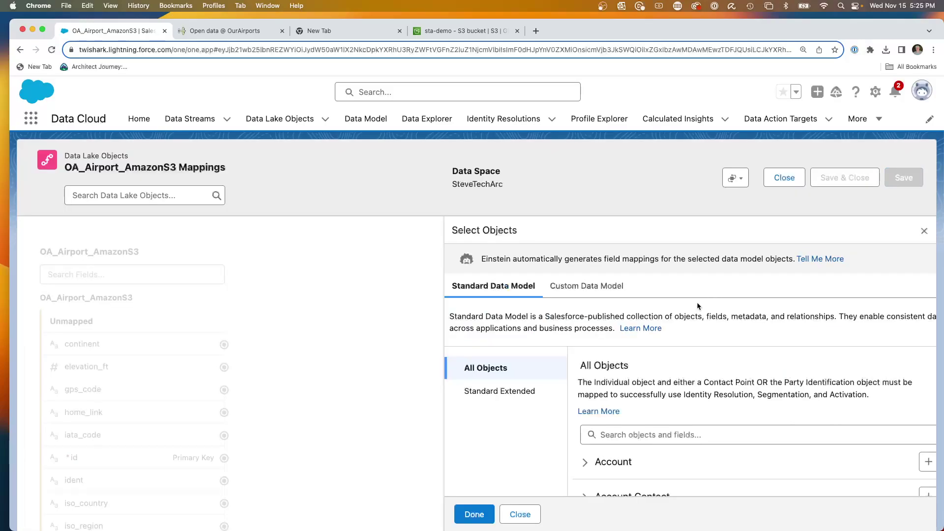
scroll(697, 306, "down", 3)
scroll(640, 295, "up", 3)
left_click(588, 278)
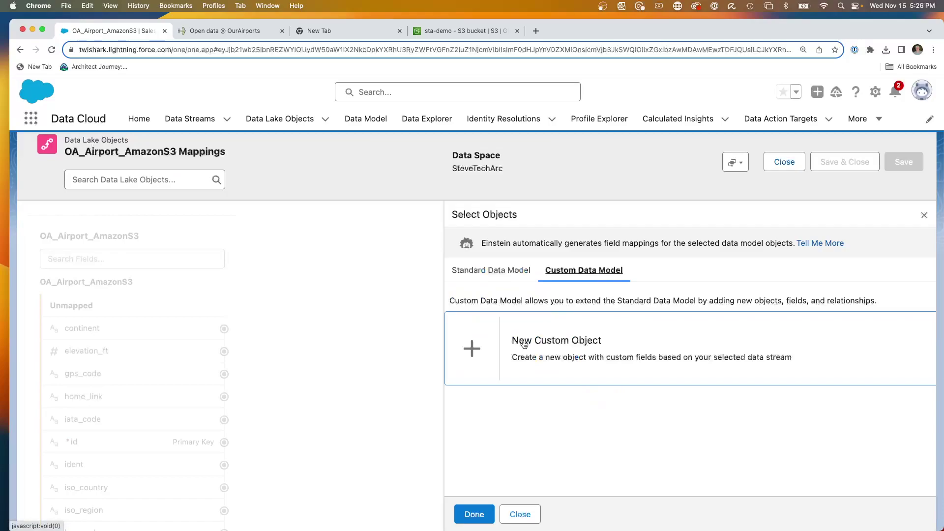
left_click(524, 345)
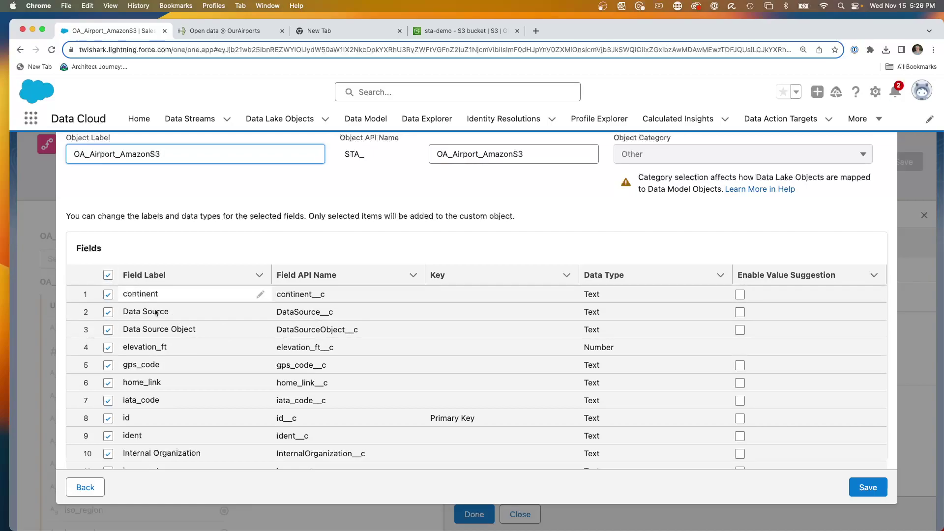
- Review the custom object's fields, enable value suggestion for continent, type and municipality, and save the object
scroll(160, 319, "down", 2)
scroll(159, 319, "down", 2)
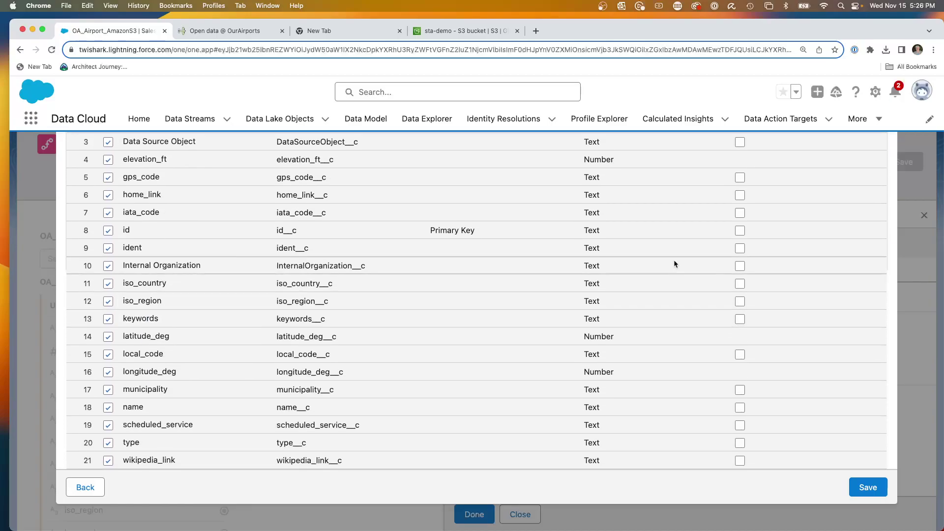
scroll(689, 245, "up", 2)
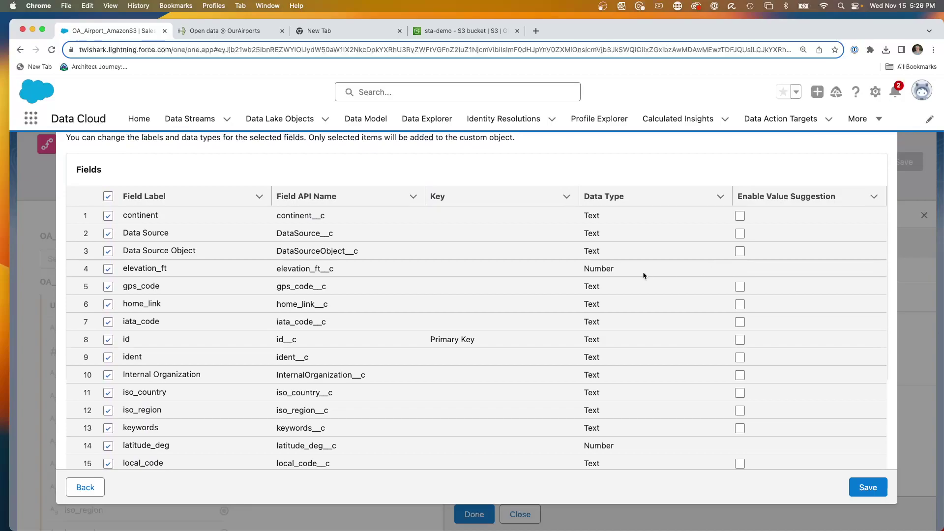
scroll(765, 253, "down", 2)
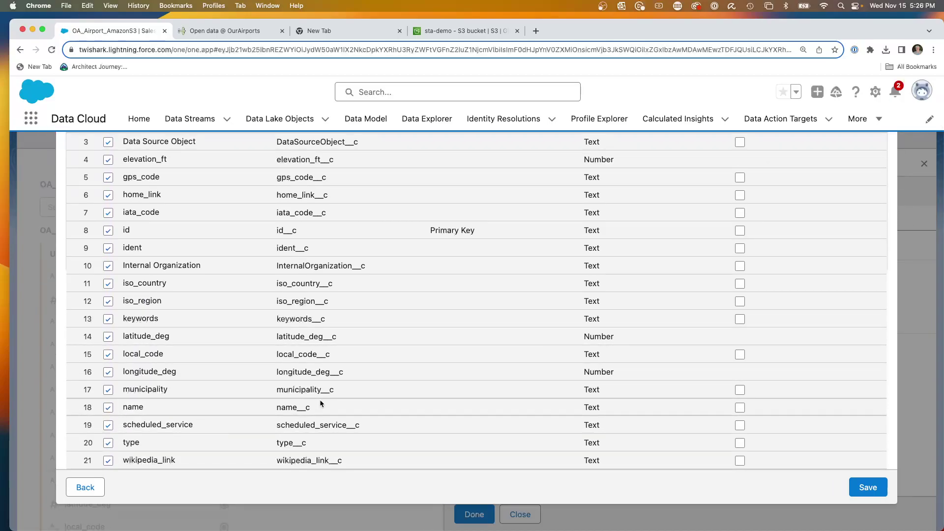
scroll(252, 338, "up", 1)
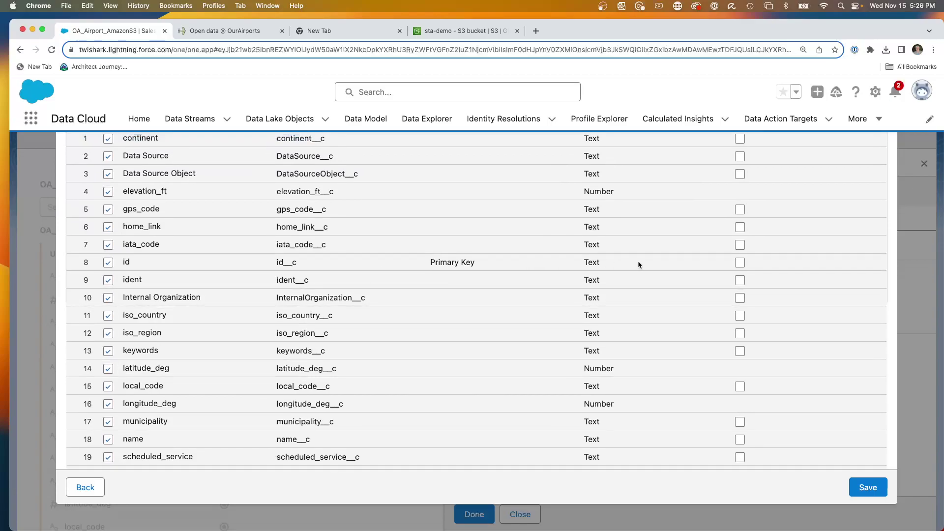
scroll(409, 264, "up", 3)
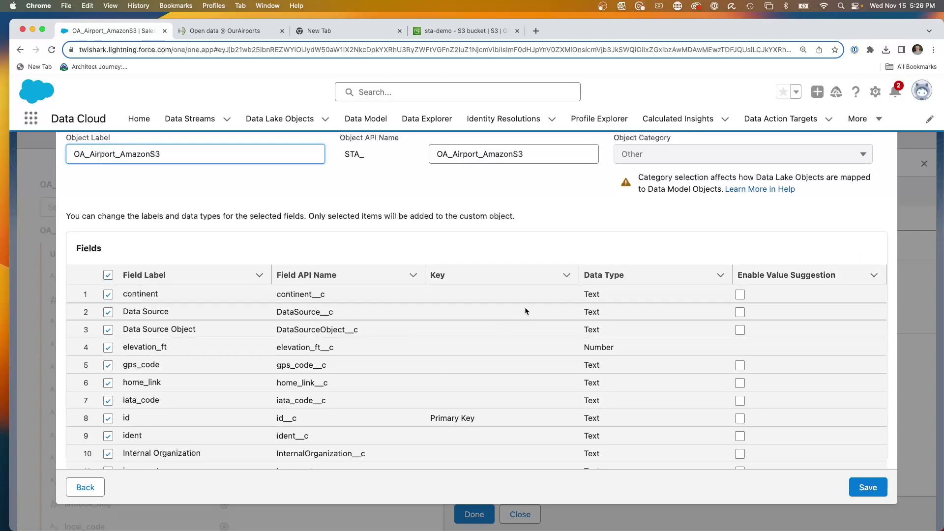
left_click(740, 295)
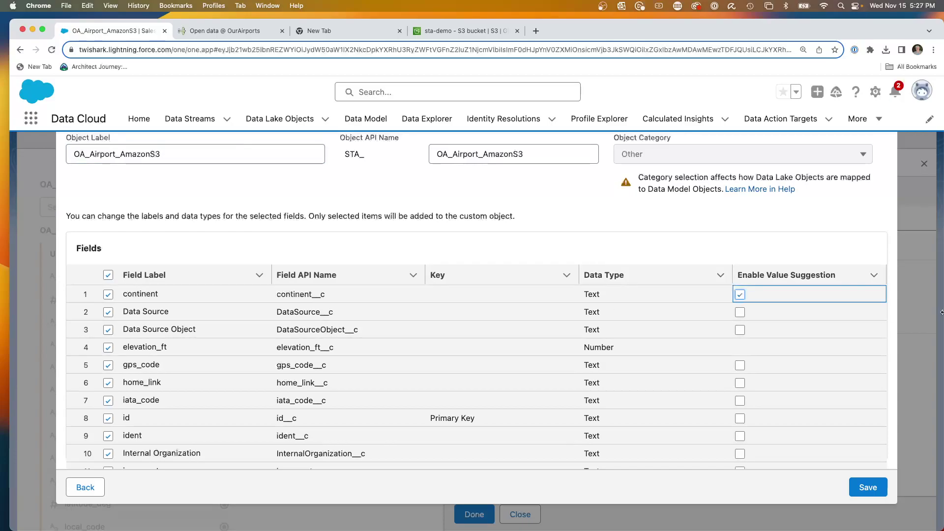
scroll(689, 349, "down", 4)
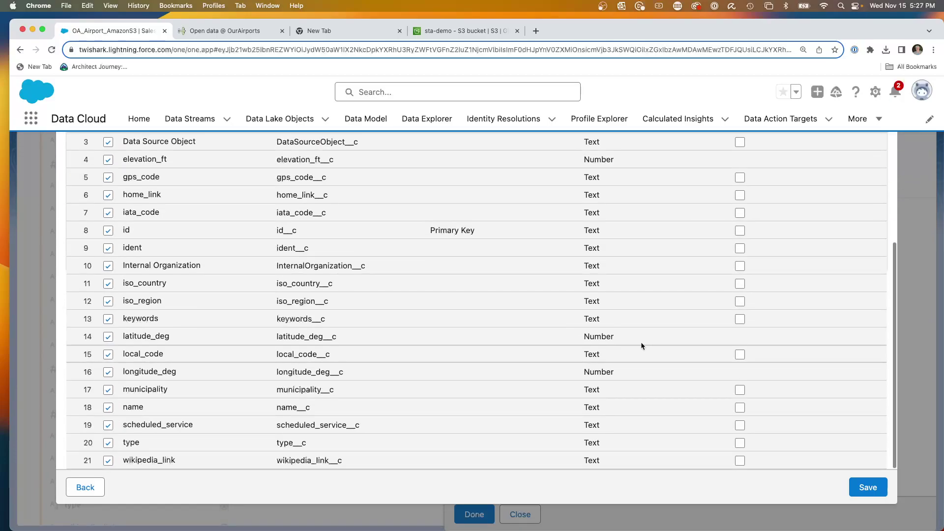
scroll(642, 280, "up", 4)
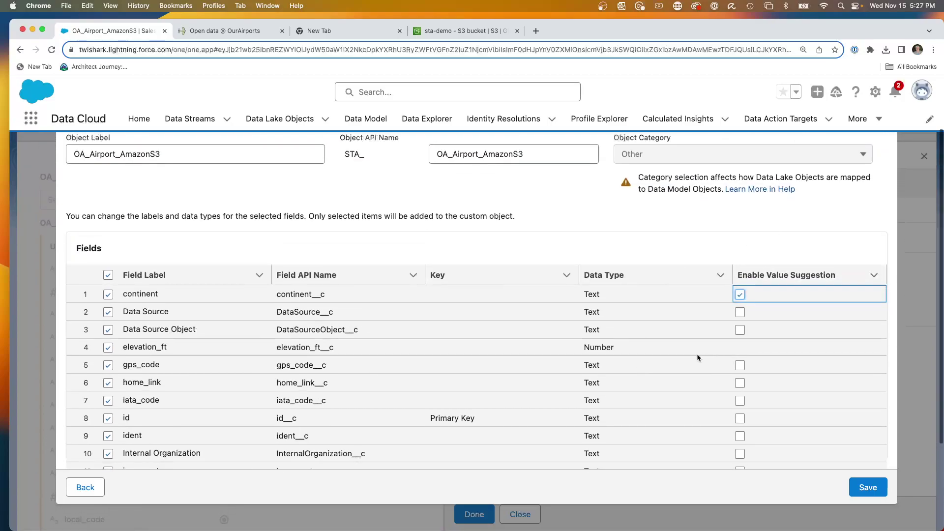
scroll(639, 336, "down", 4)
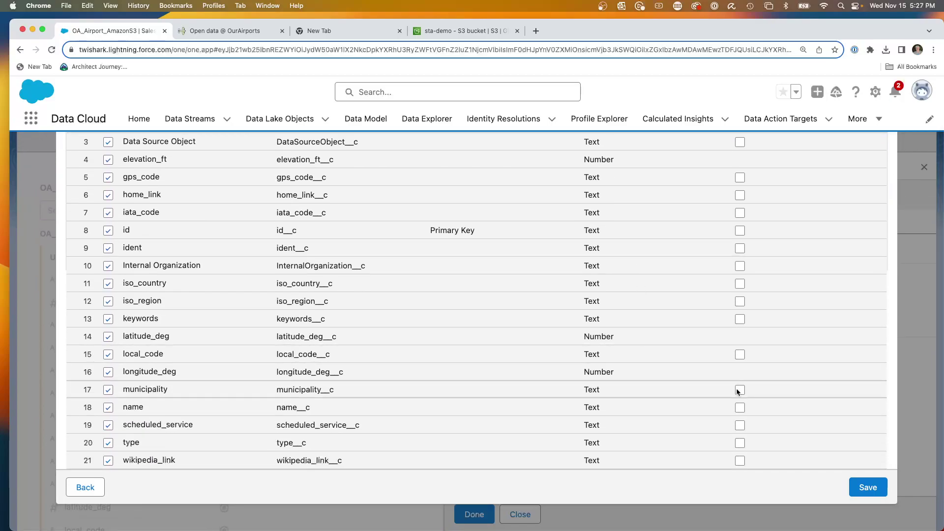
left_click(734, 445)
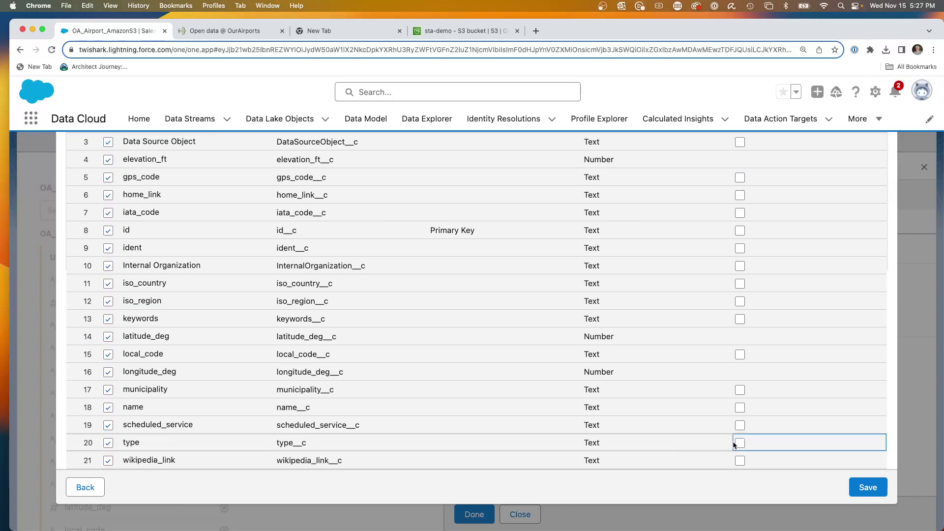
left_click(737, 392)
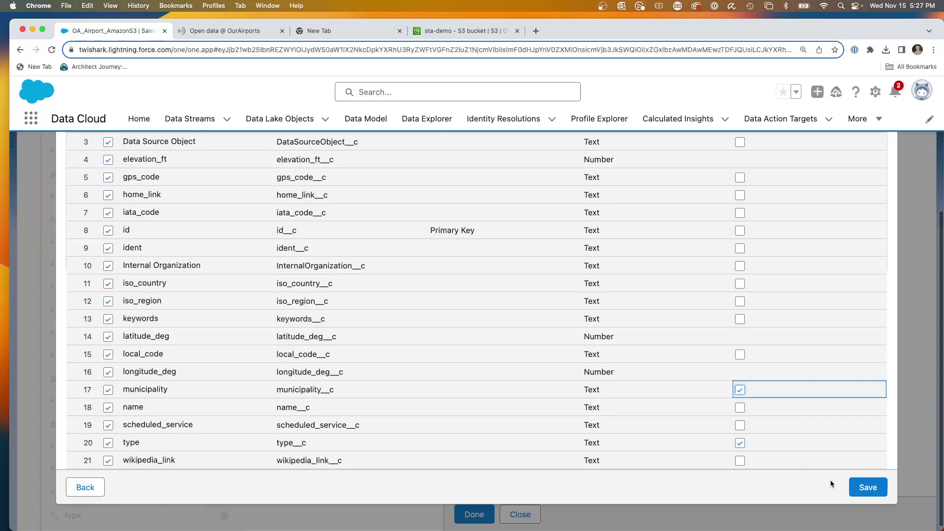
left_click(858, 486)
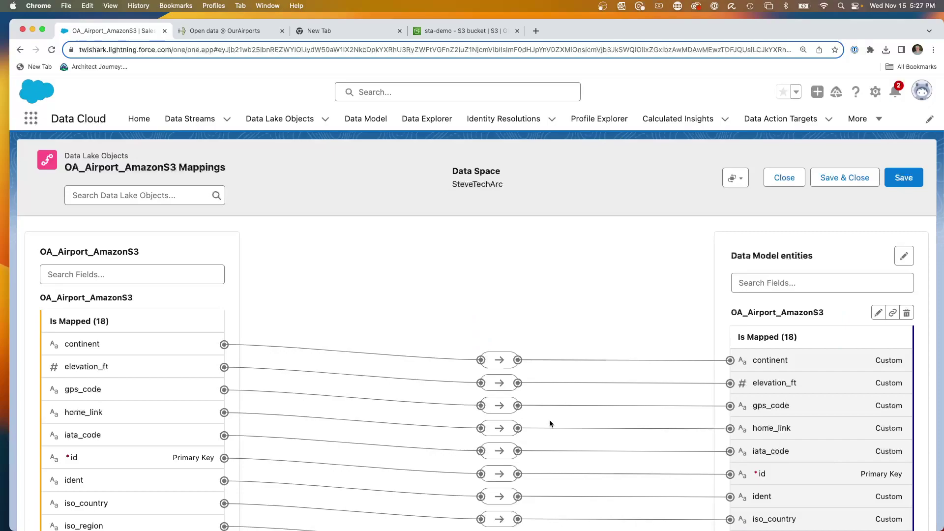
- Review the field mappings between the OA_Airport_AmazonS3 data lake object and the custom data model object
scroll(431, 416, "down", 1)
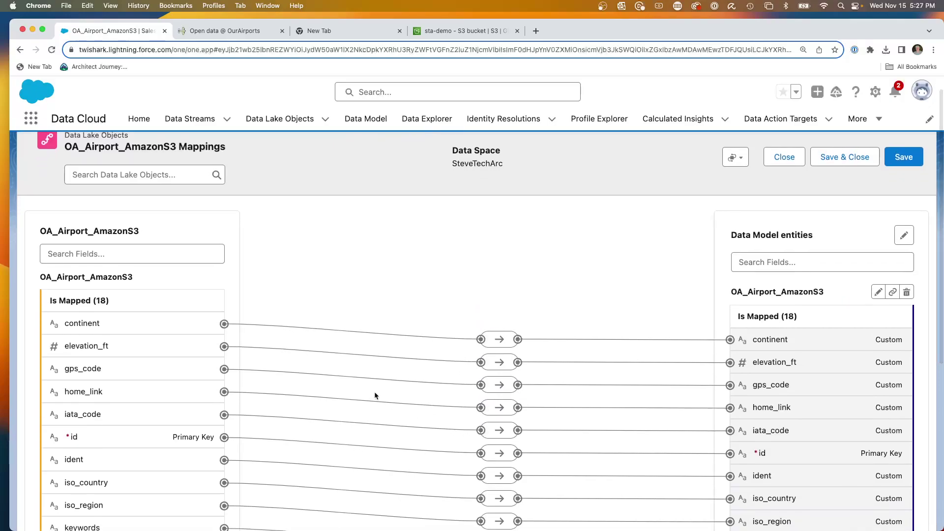
scroll(171, 314, "down", 4)
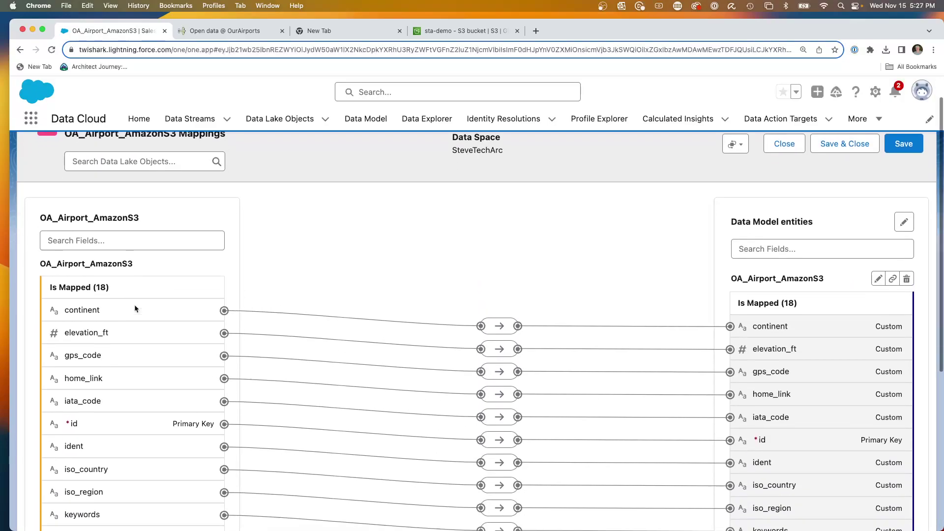
scroll(135, 308, "down", 1)
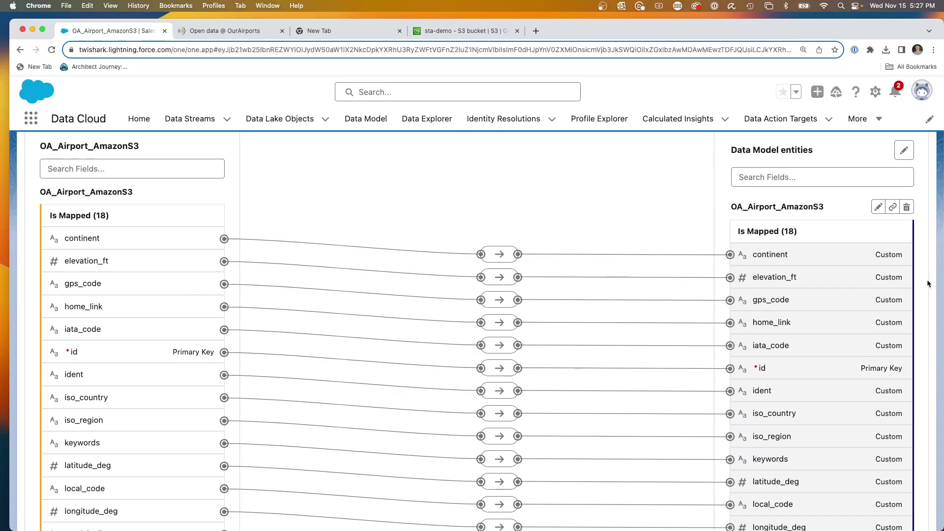
scroll(822, 295, "down", 10)
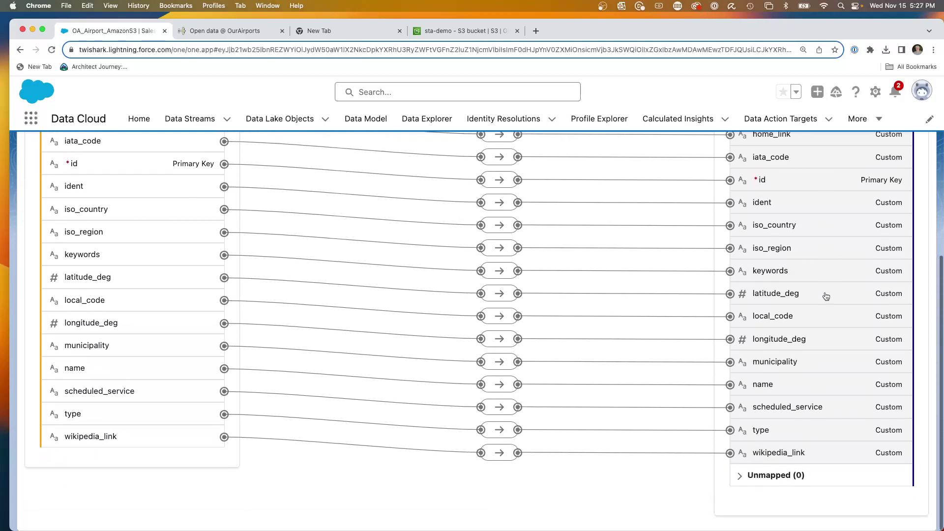
- Save and close the OA_Airport_AmazonS3 field mappings, and open the mapped airport object from the data model objects
scroll(826, 296, "up", 15)
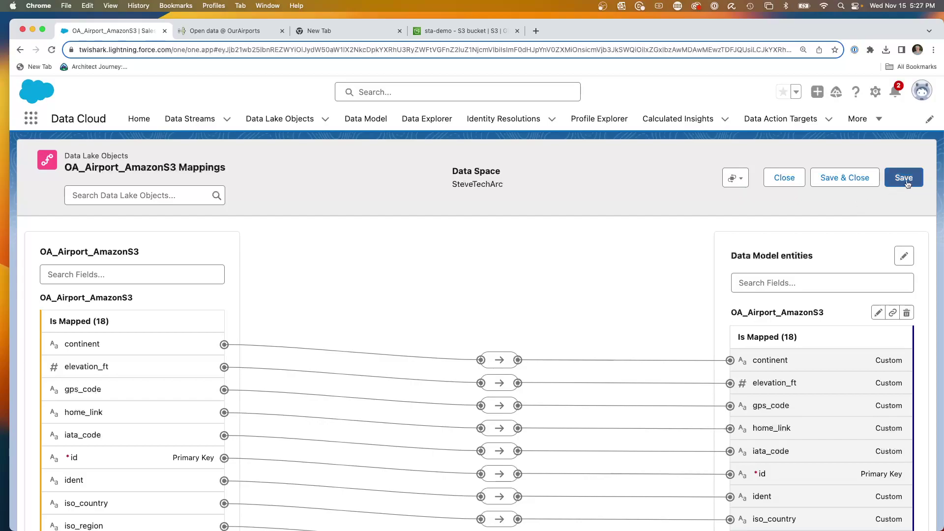
left_click(854, 179)
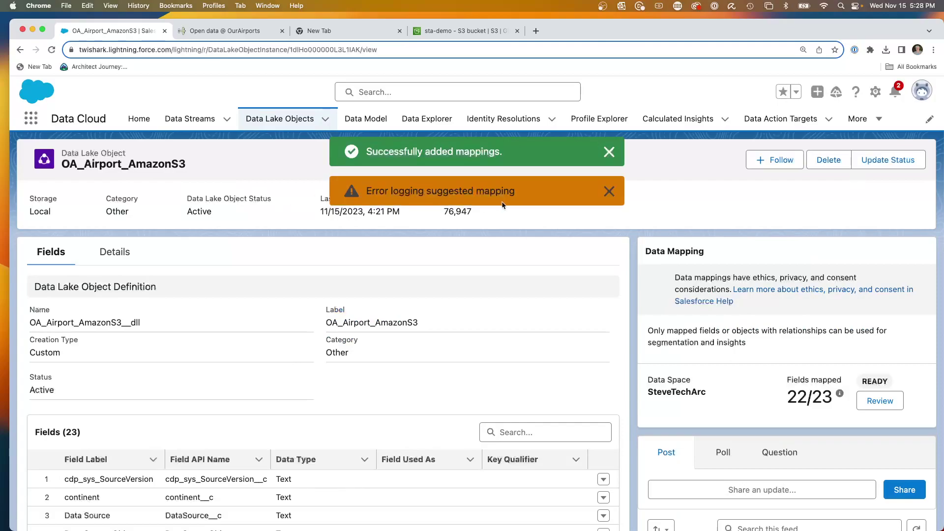
left_click(610, 193)
left_click(610, 153)
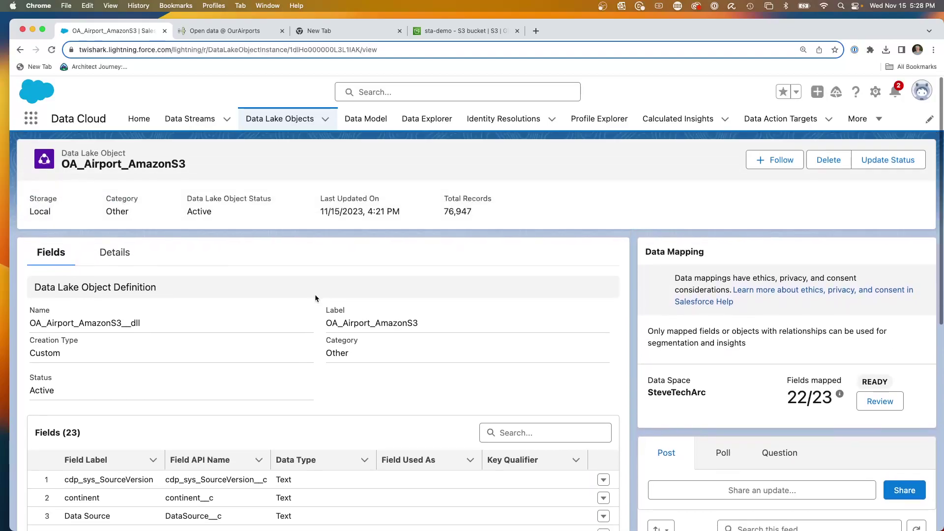
left_click(368, 120)
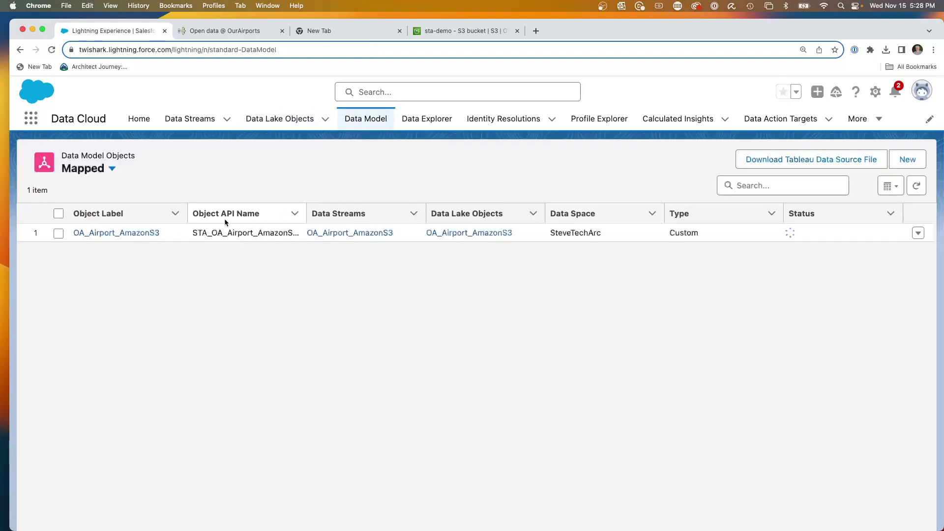
left_click(125, 234)
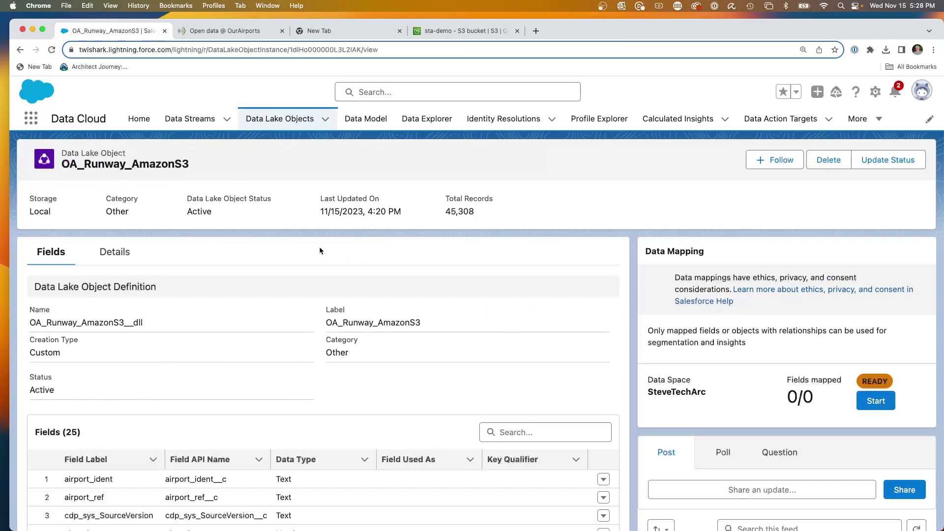
- Start the data mapping of the OA_Runway_AmazonS3 data lake object with a new custom data model object as the target
left_click(871, 401)
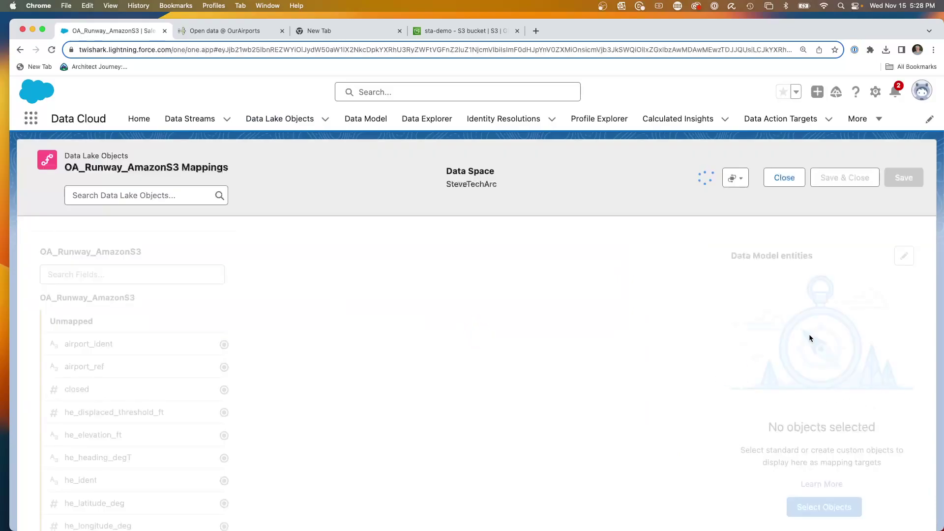
left_click(904, 257)
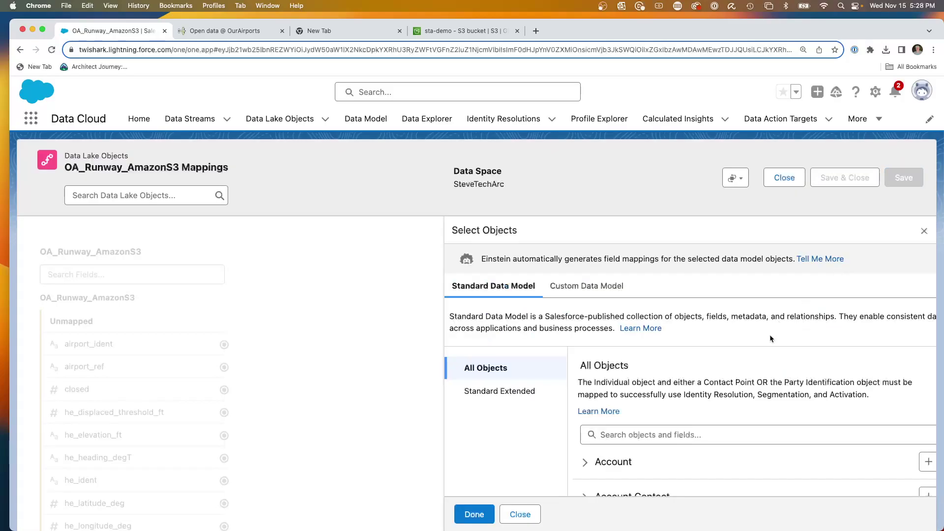
scroll(635, 432, "down", 2)
scroll(530, 478, "up", 2)
left_click(587, 285)
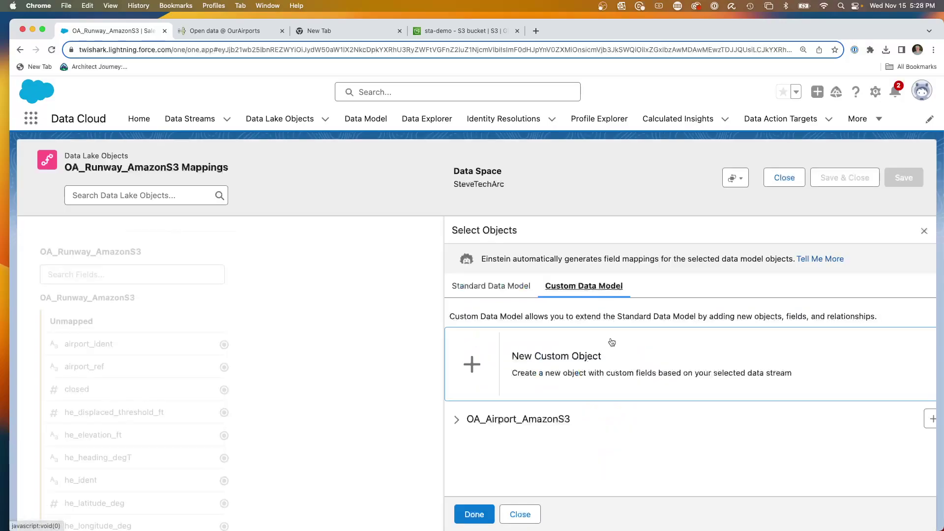
left_click(539, 368)
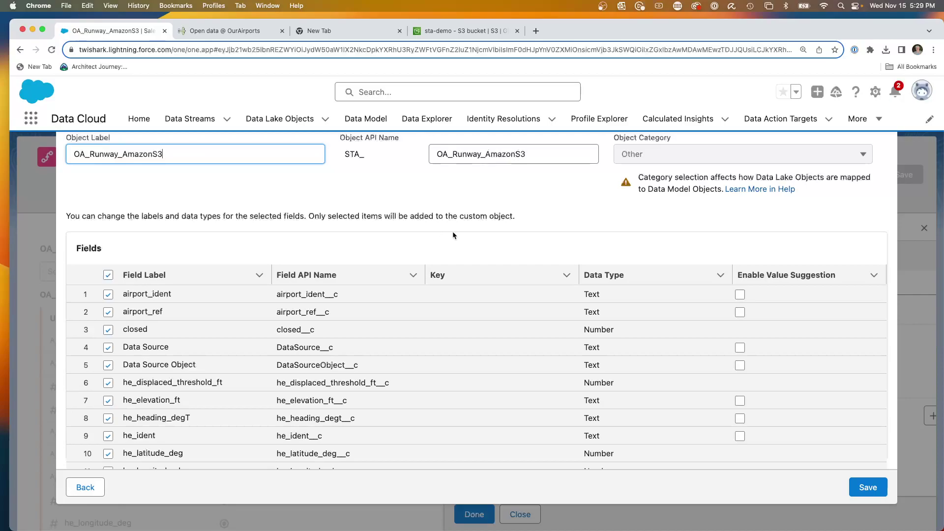
- Shorten the custom object's label and API name to OA_Runway
left_click(507, 155)
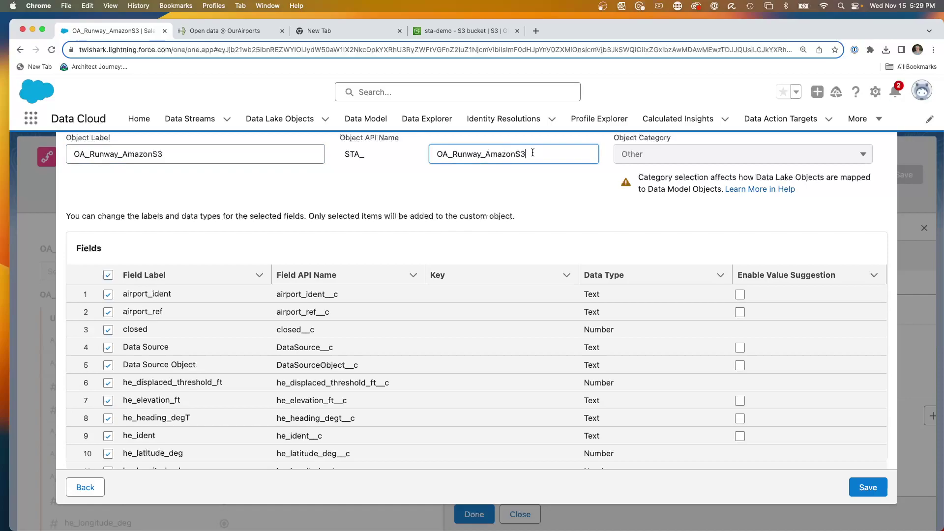
left_click(226, 162)
key("BackSpace")
key("BackSpace")
key("BackSpace")
key("BackSpace")
key("BackSpace")
key("BackSpace")
key("BackSpace")
key("BackSpace")
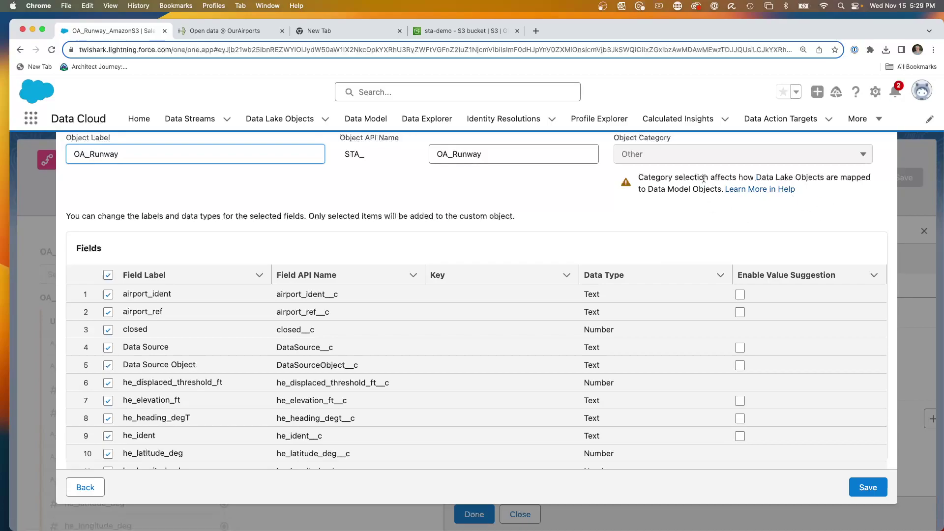
- Save the OA_Runway custom object with all its fields selected, and save and close the OA_Runway_AmazonS3 mappings
scroll(520, 314, "down", 4)
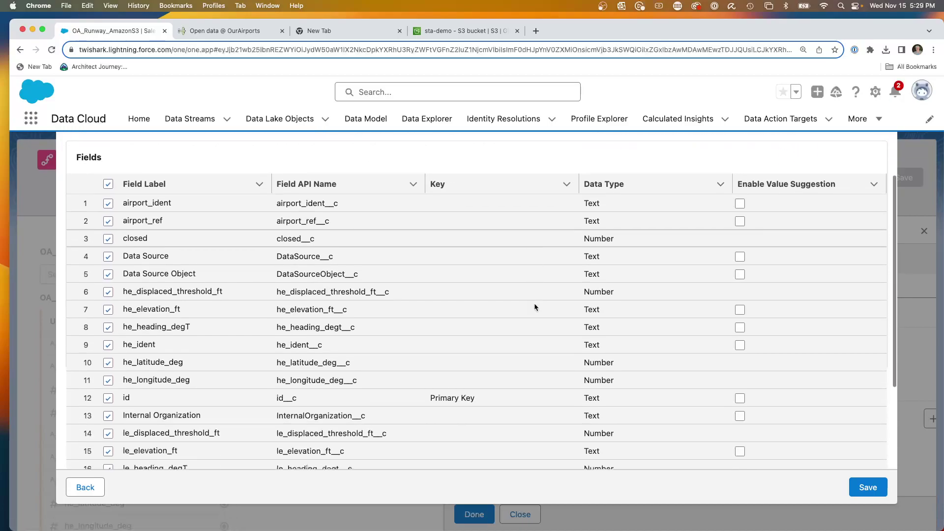
scroll(538, 302, "down", 5)
left_click(871, 489)
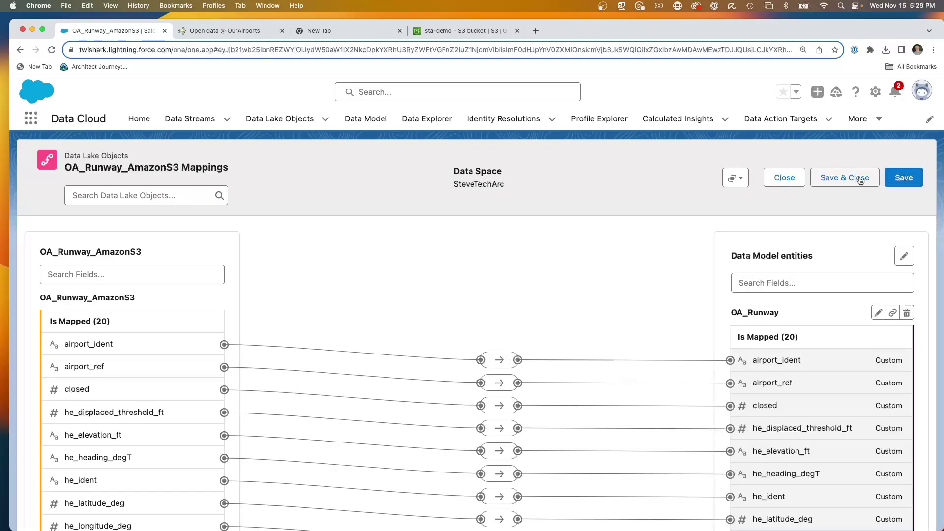
left_click(845, 178)
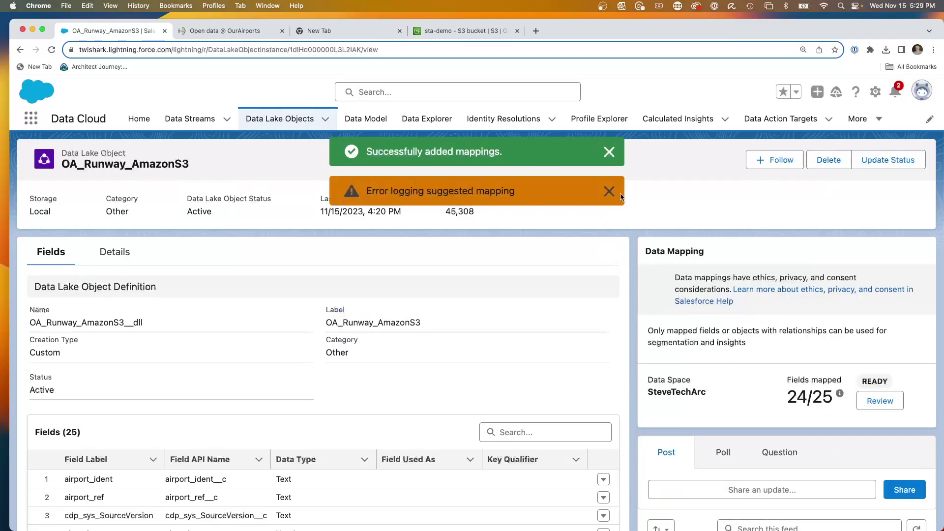
left_click(611, 191)
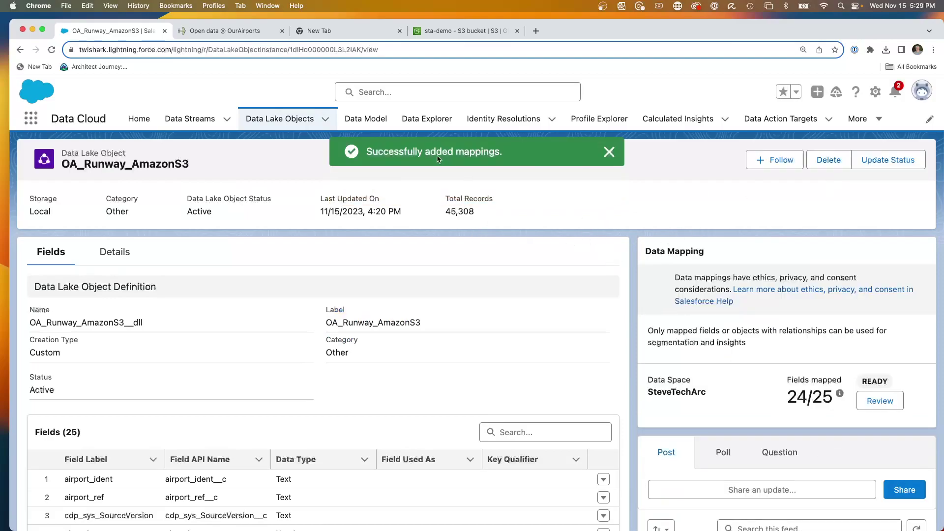
- Reload the list of mapped data model objects to check for OA_Runway
left_click(366, 119)
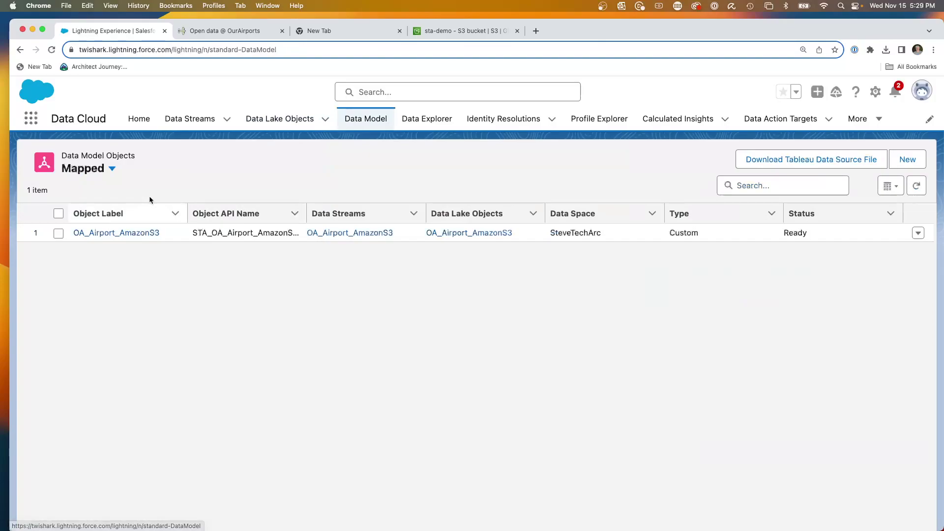
left_click(113, 169)
key("Escape")
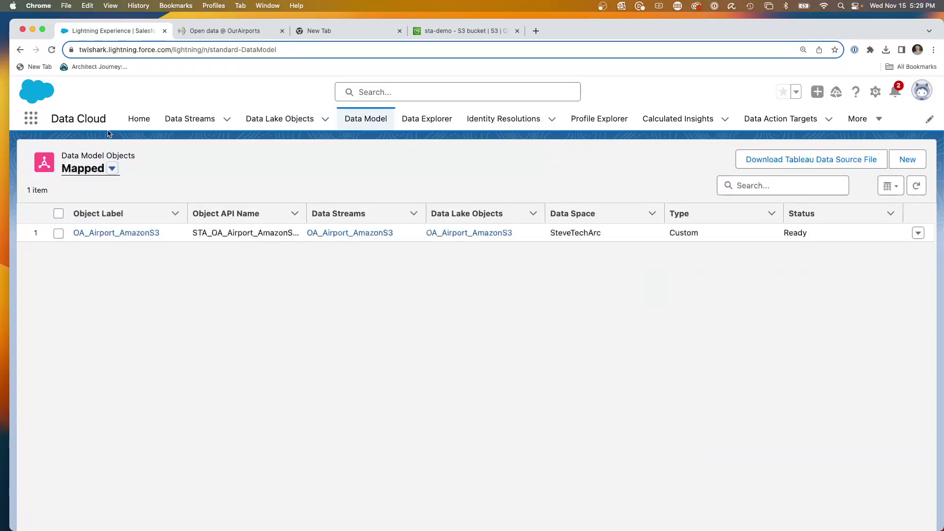
left_click(52, 49)
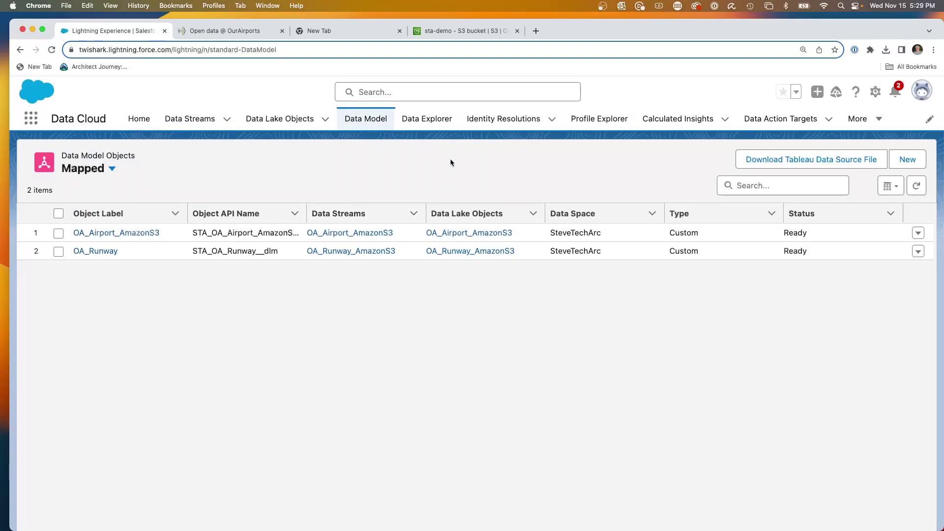
- View the records of the OA_Airport_AmazonS3 data lake object in Data Explorer for the SteveTechArc data space
left_click(449, 120)
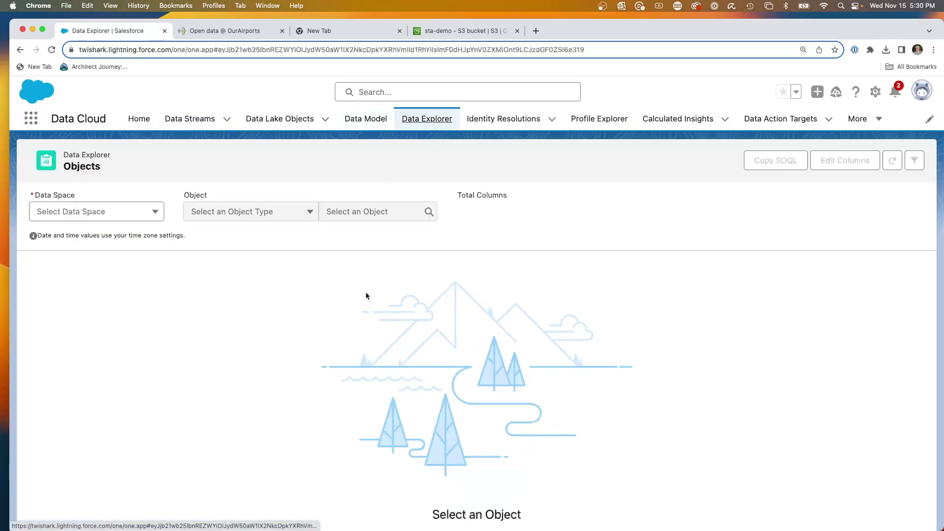
left_click(86, 212)
left_click(81, 259)
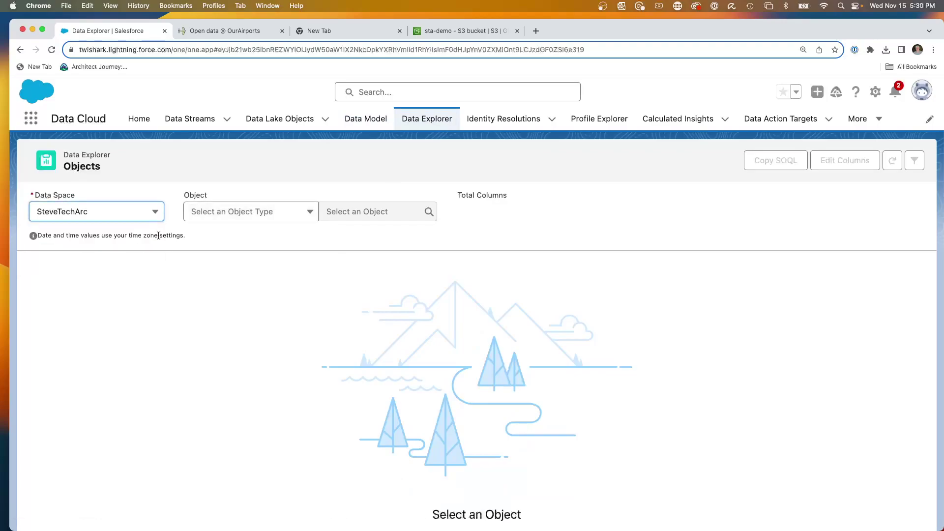
left_click(201, 212)
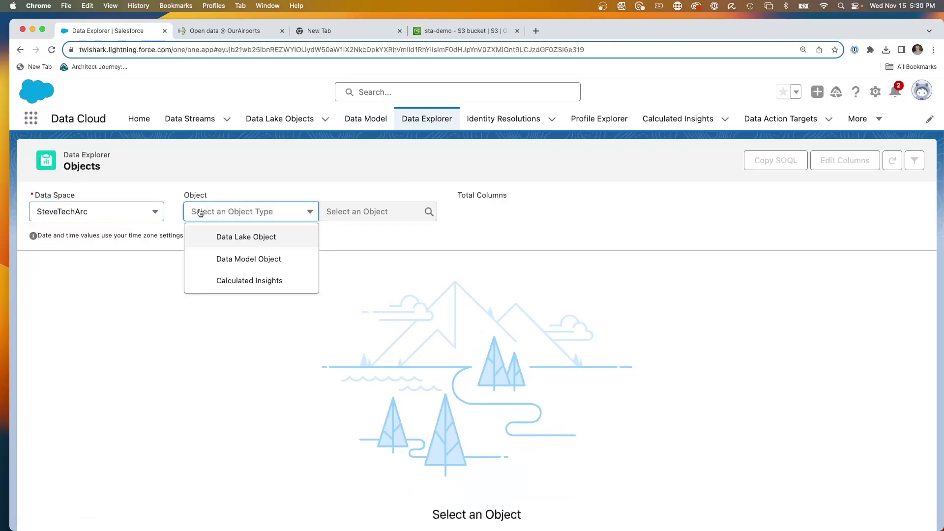
left_click(241, 238)
left_click(364, 211)
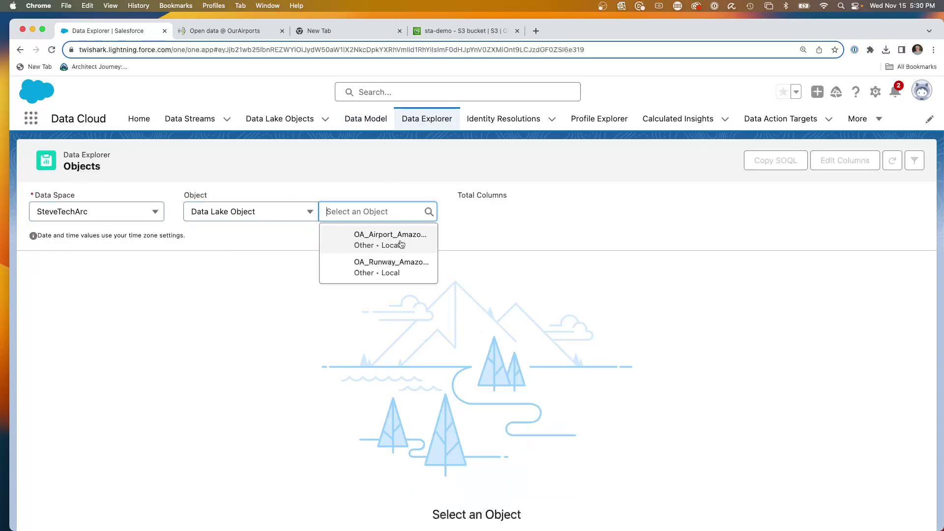
left_click(384, 239)
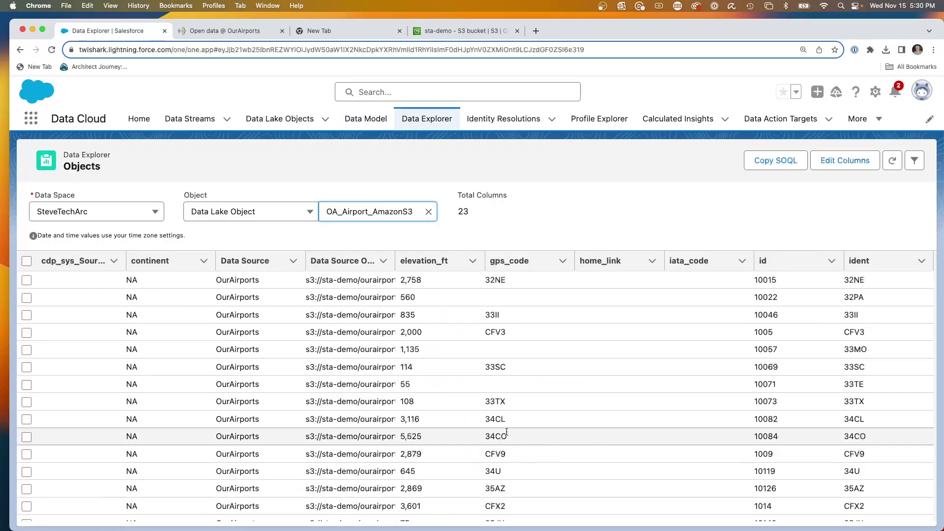
- Switch the Data Explorer object type to Data Model Object and view the OA_Airport_AmazonS3 records
left_click(276, 212)
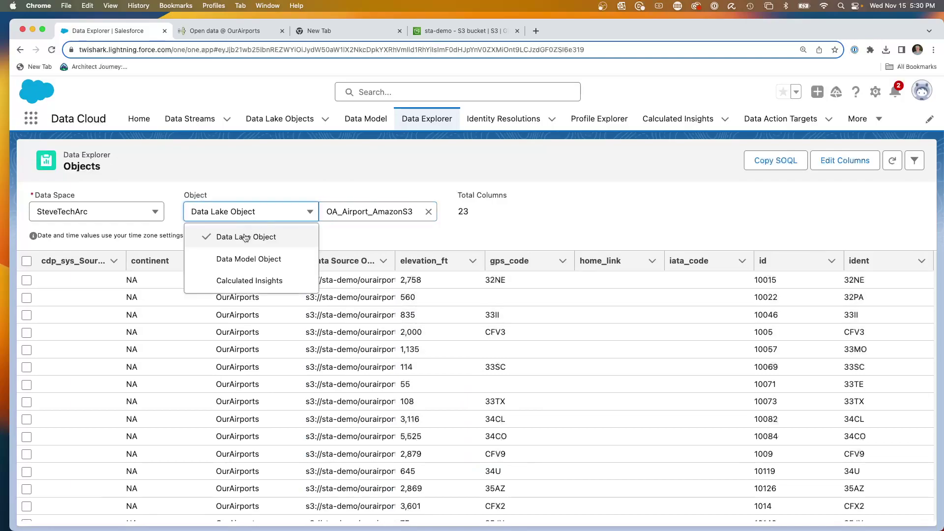
left_click(231, 259)
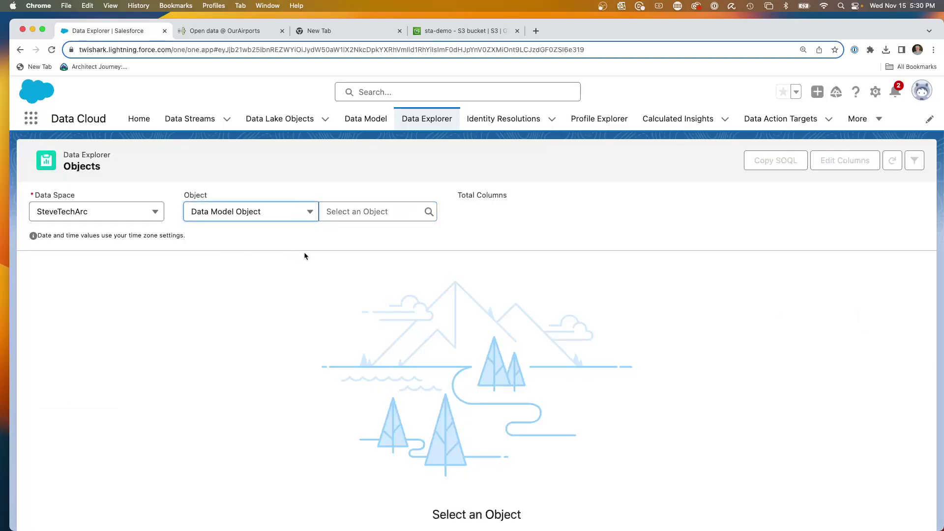
left_click(341, 211)
left_click(383, 240)
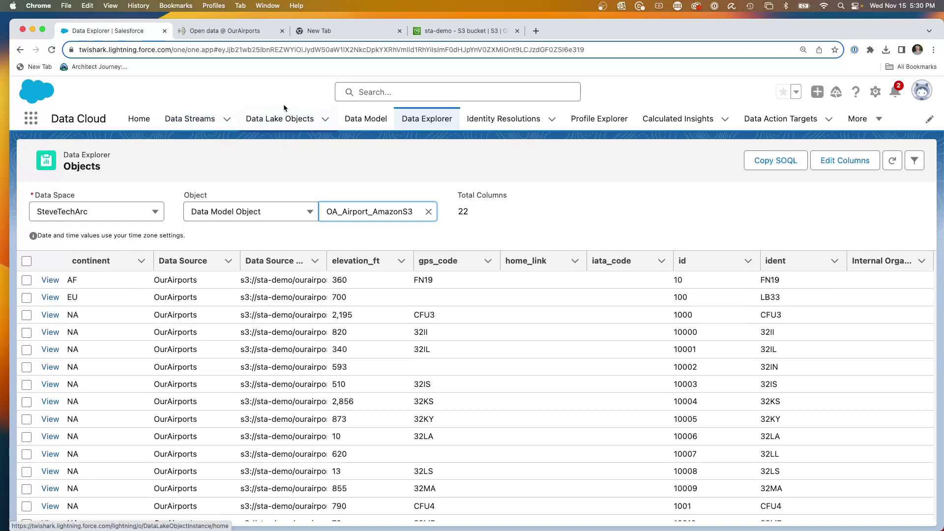
- Compare the recently viewed data lake objects with the mapped data model objects
left_click(268, 121)
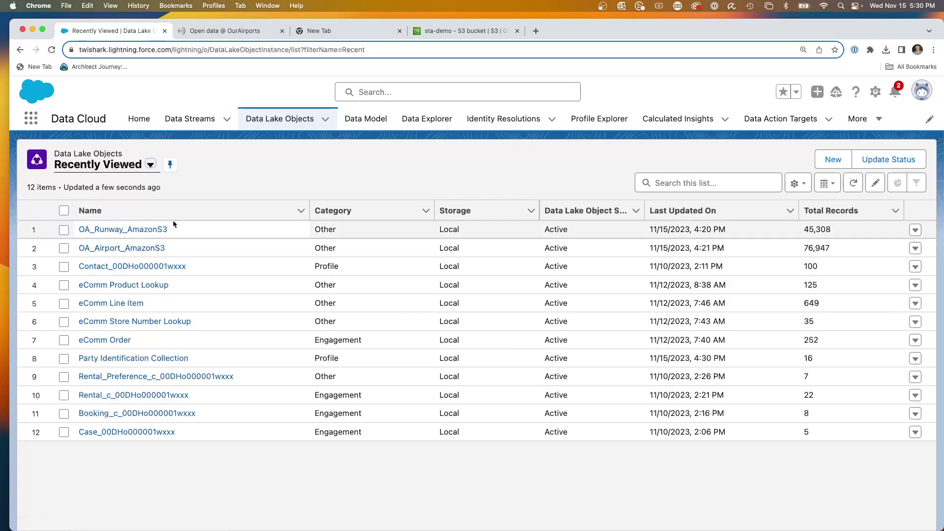
left_click(364, 124)
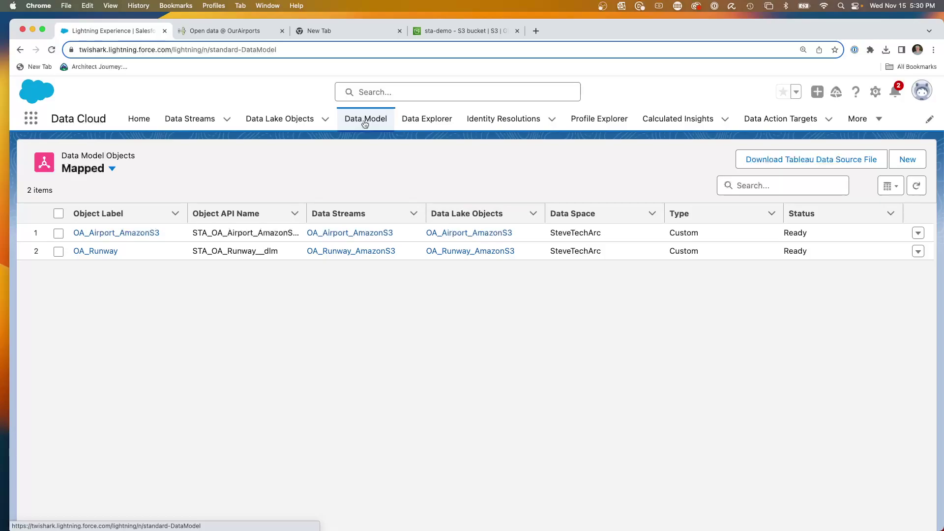
left_click(143, 233)
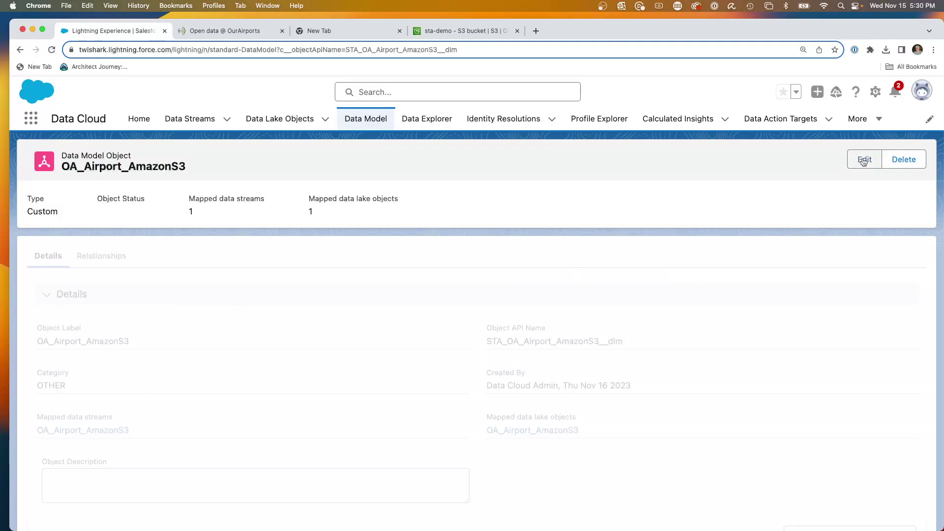
left_click(863, 161)
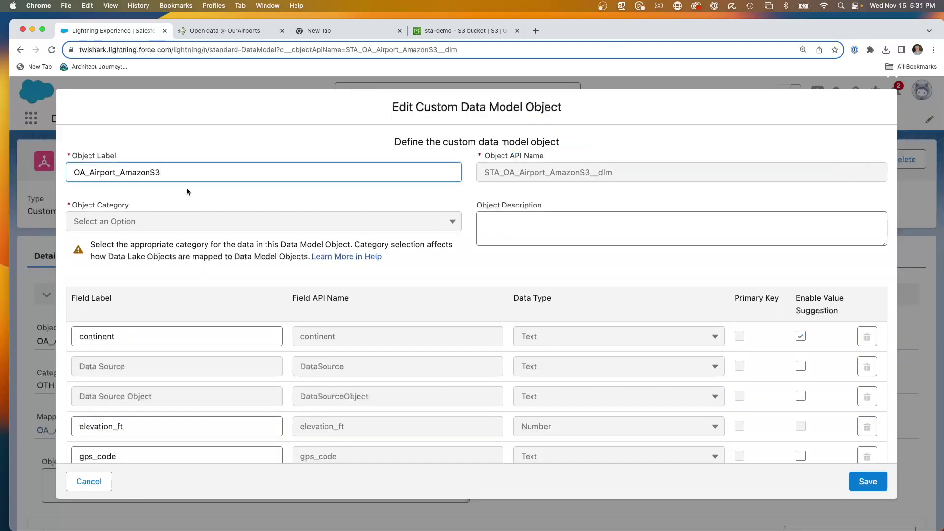
key("BackSpace")
key("BackSpace")
key("BackSpace")
left_click(78, 484)
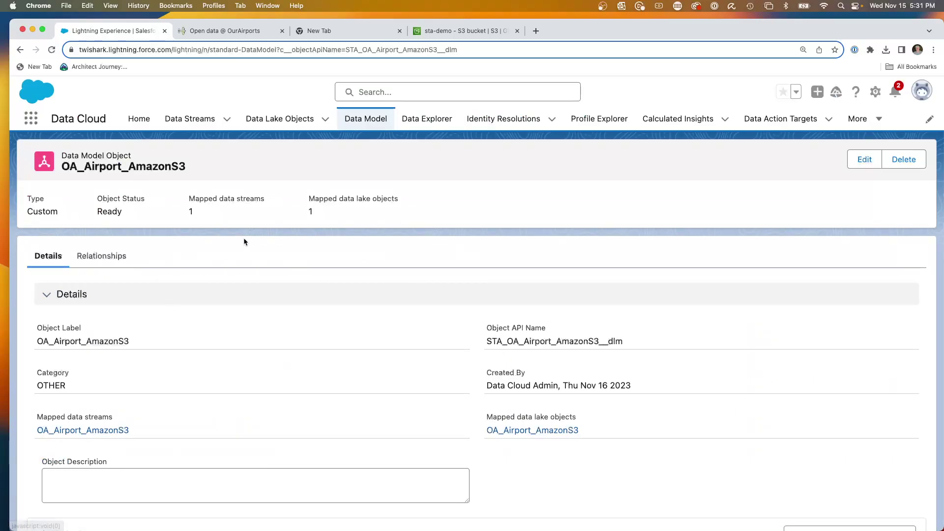
left_click(369, 120)
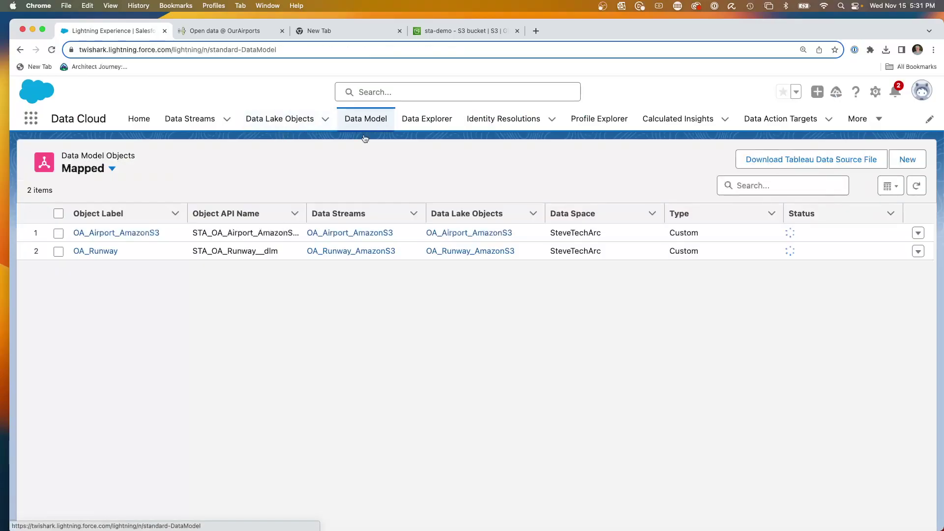